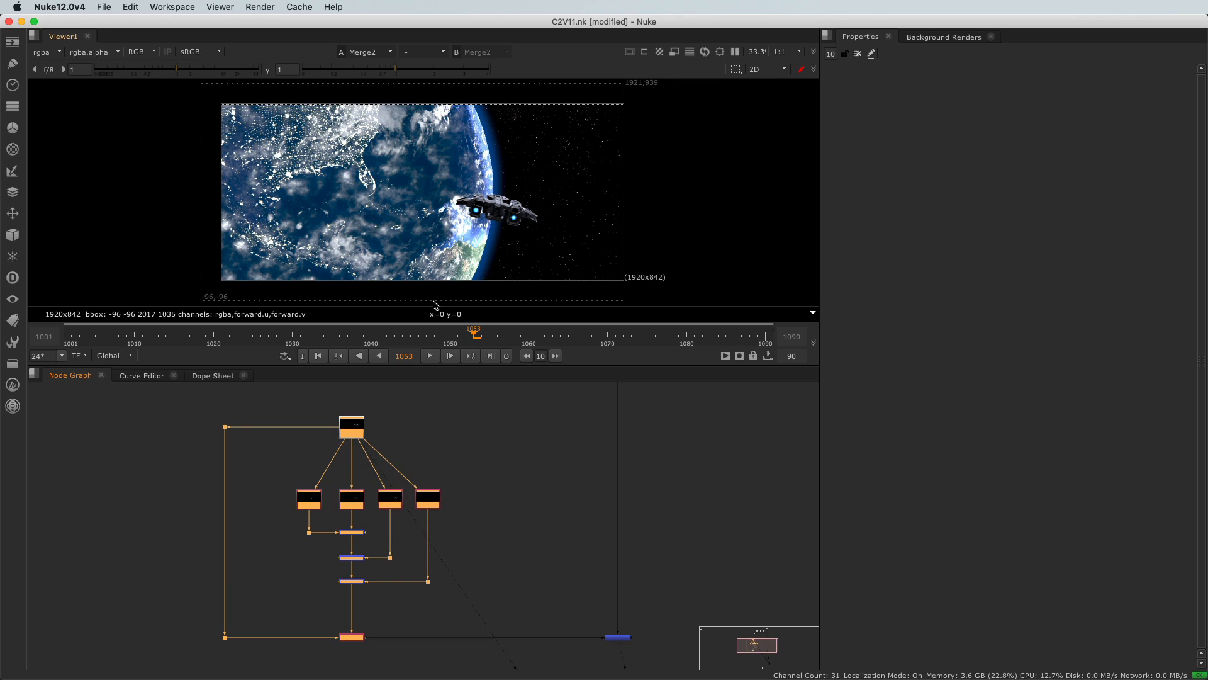
Step: Insert a ColorCorrect node into the keylight pass pipe and raise its master gain to 2
scroll(502, 219, up, 3)
scroll(502, 218, up, 1)
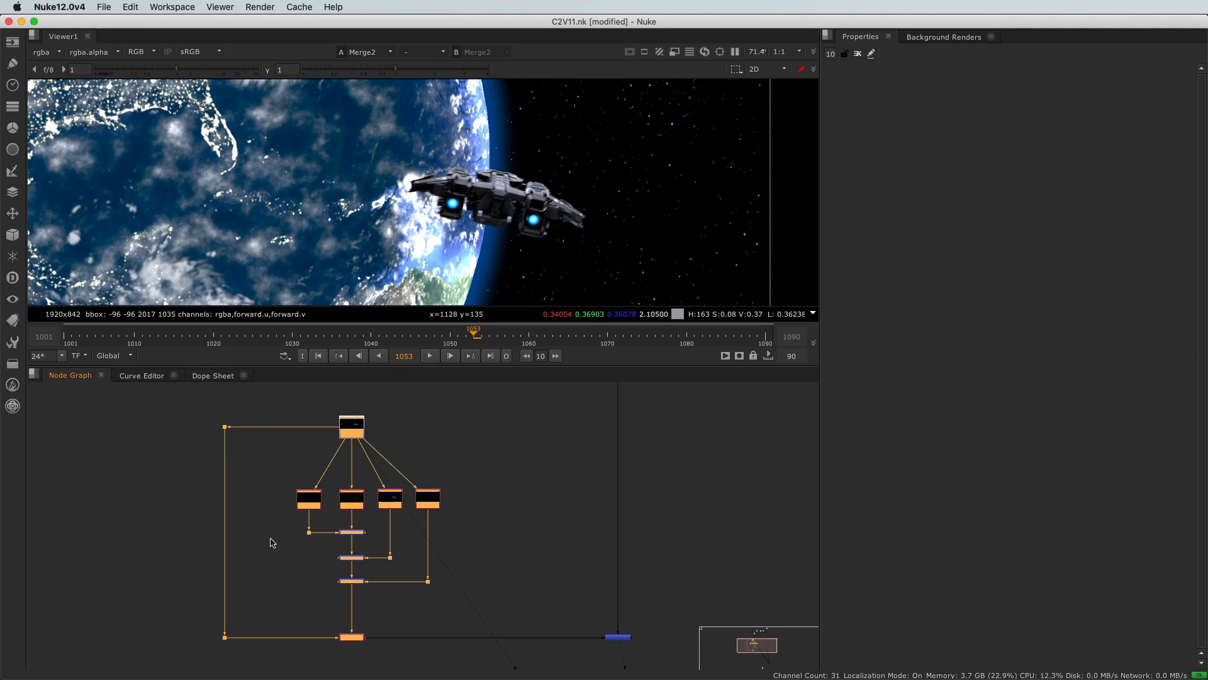
scroll(314, 524, up, 5)
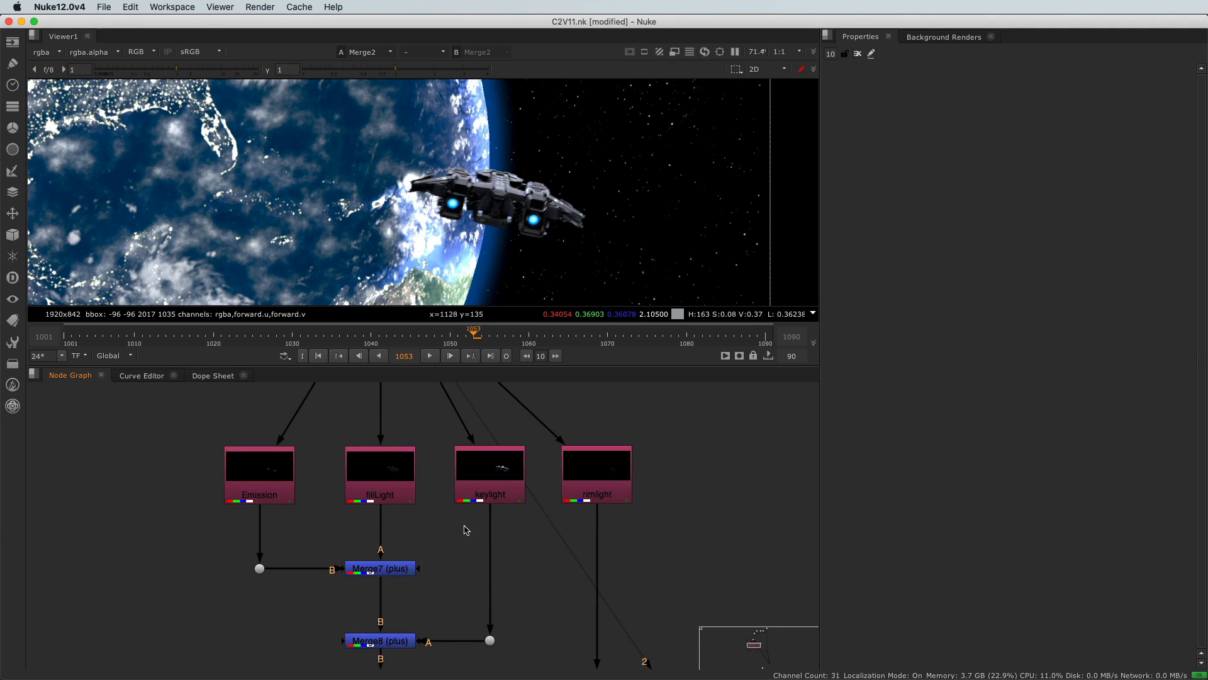
click(485, 479)
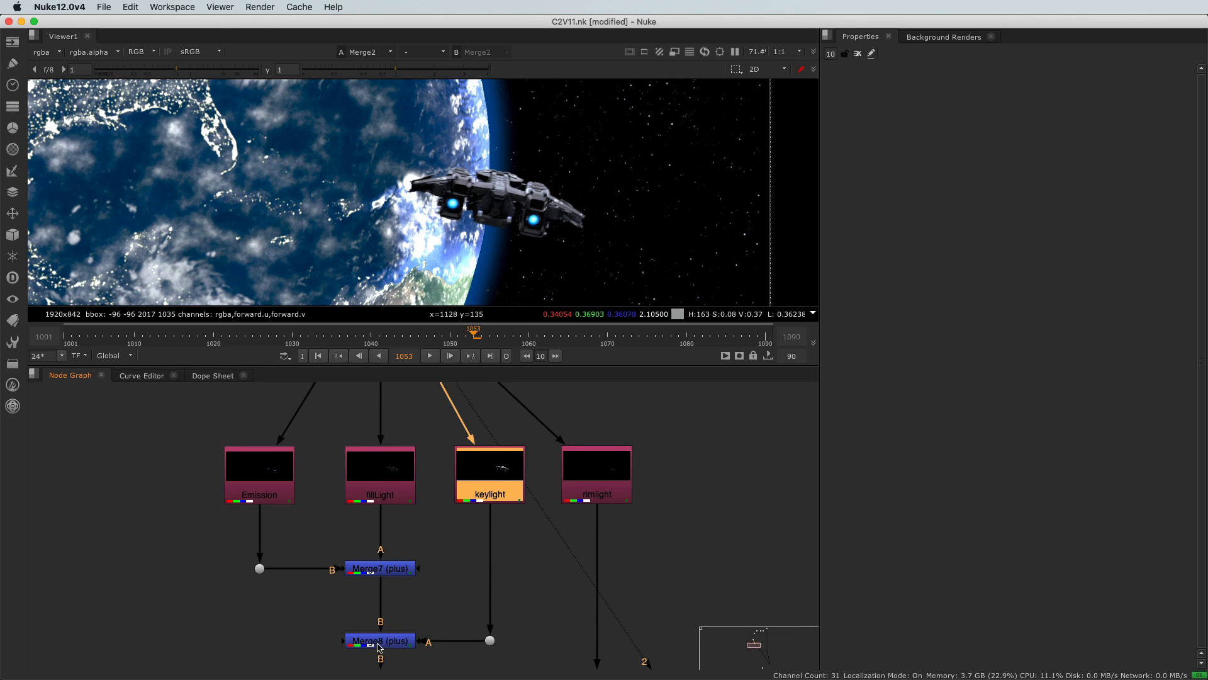
click(474, 560)
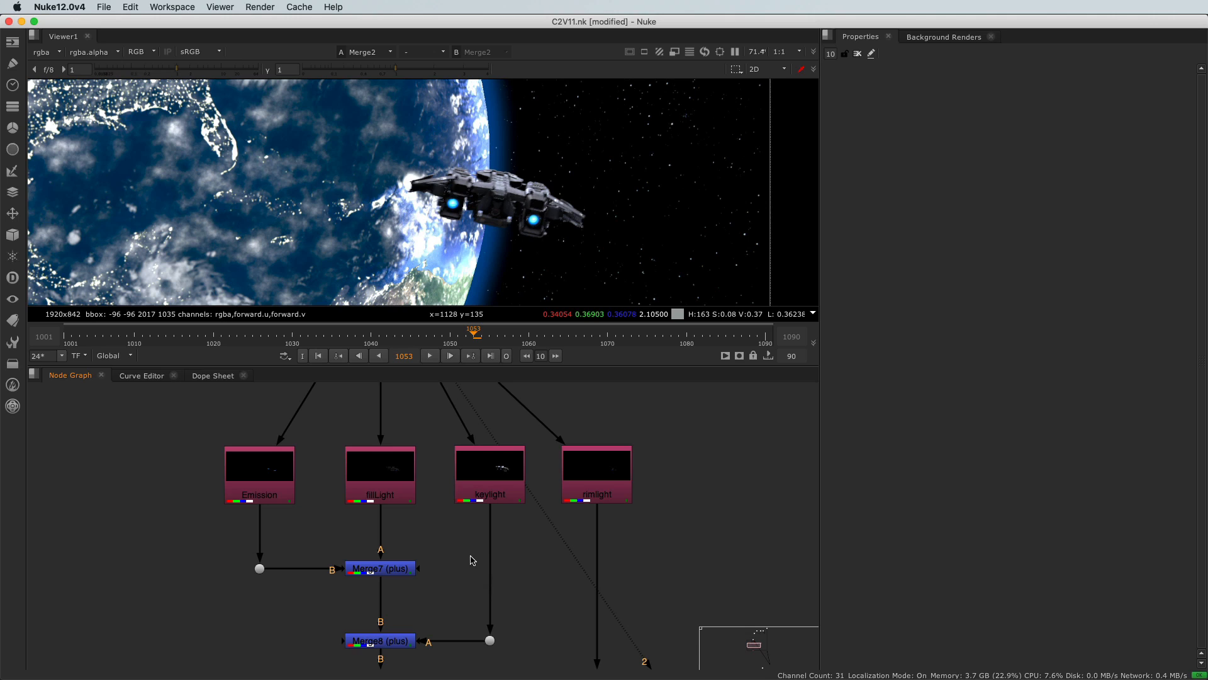
click(12, 128)
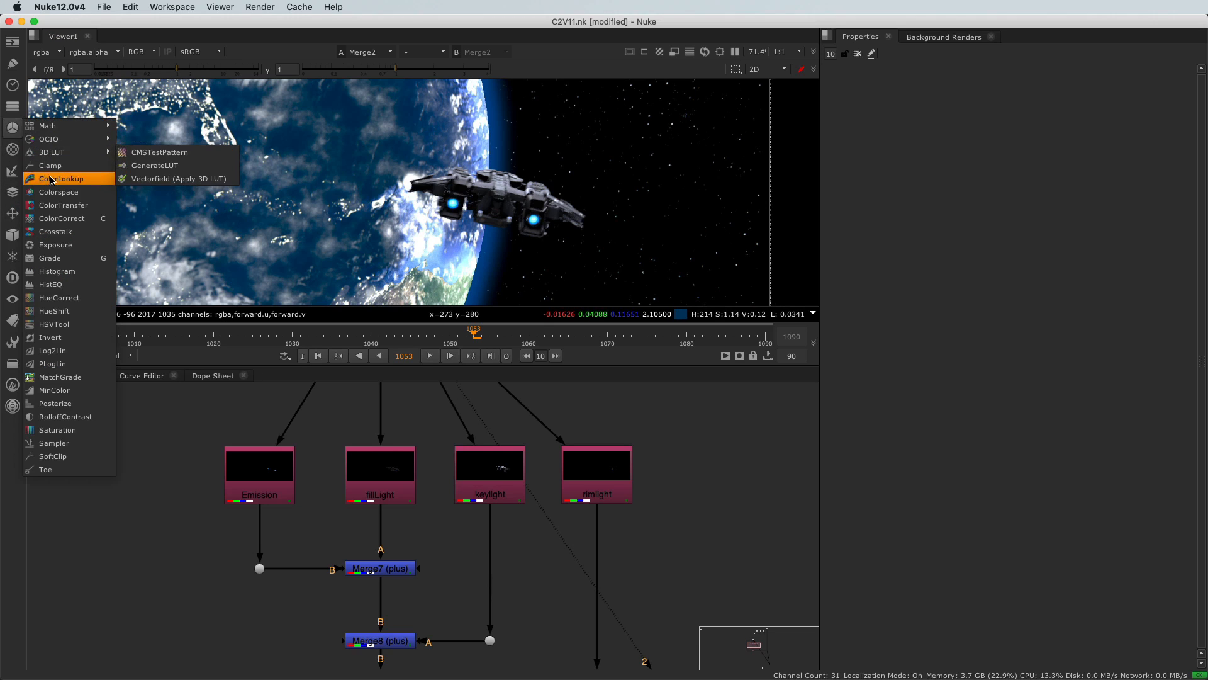
click(56, 219)
drag(455, 562, 476, 538)
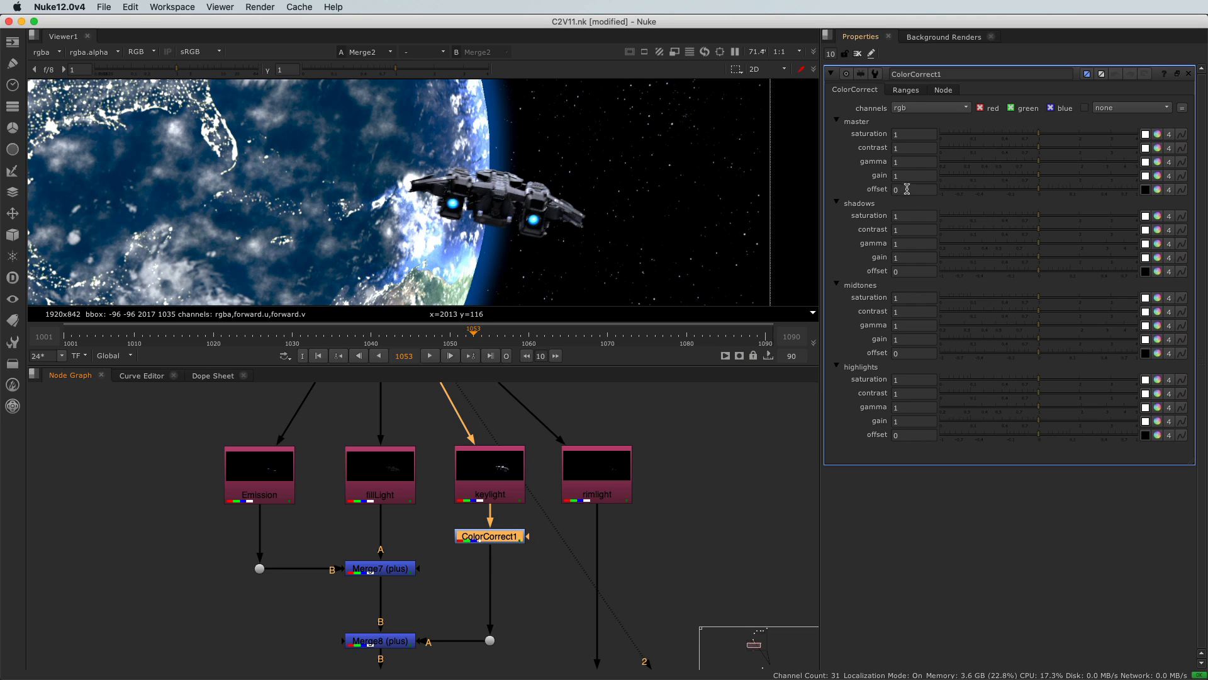
drag(1040, 178, 1083, 203)
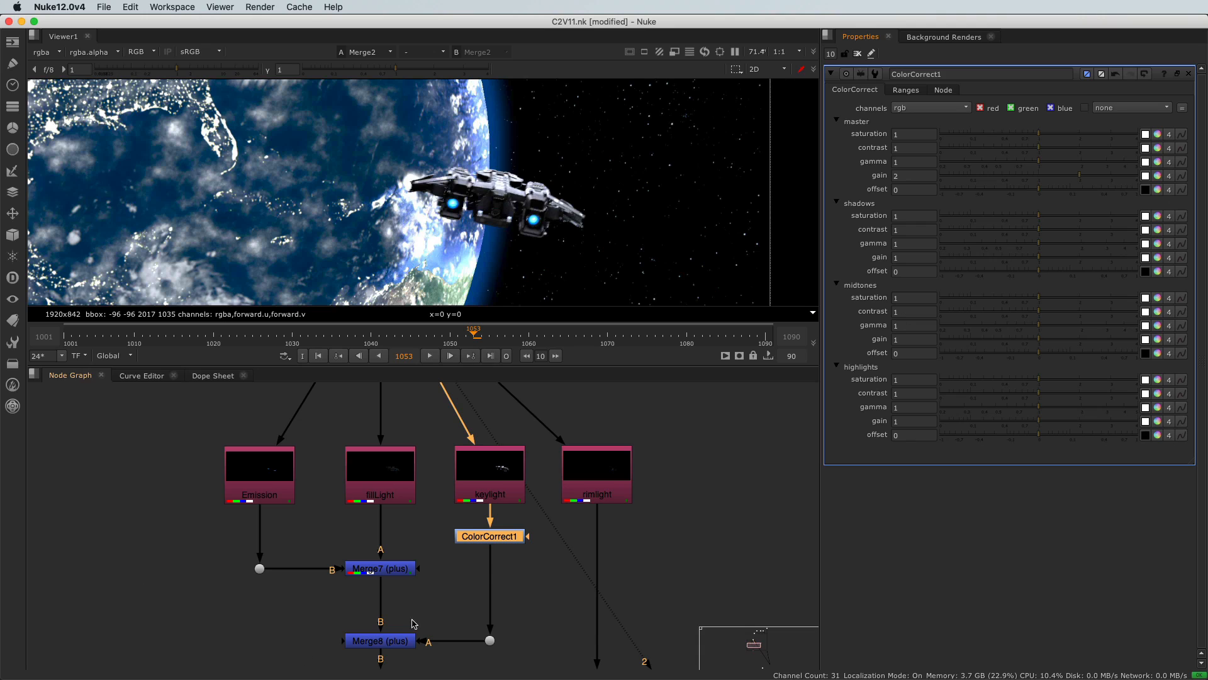
scroll(445, 570, down, 4)
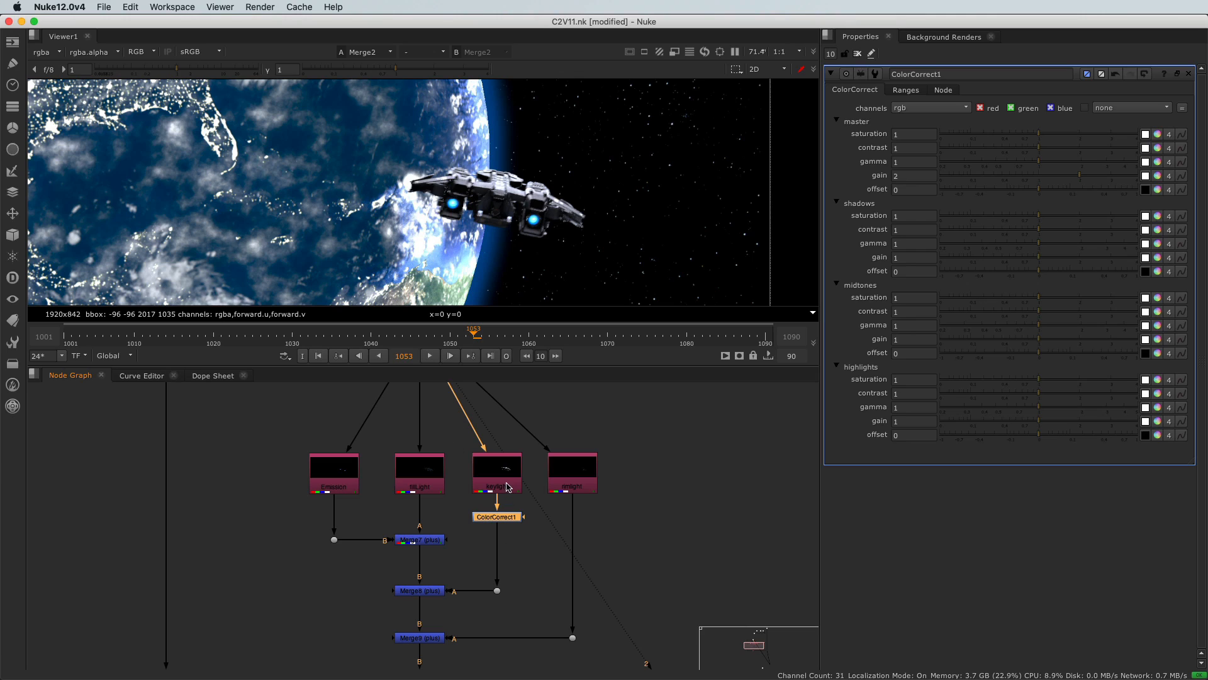
drag(505, 520, 504, 522)
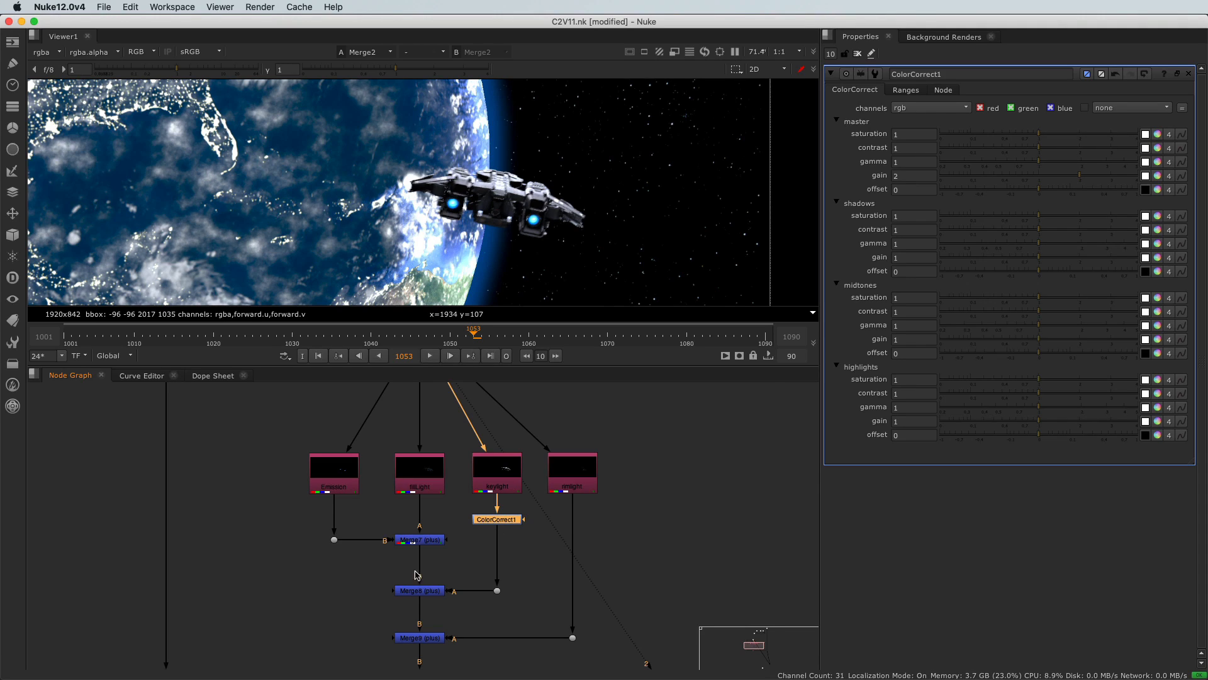
scroll(348, 542, down, 3)
scroll(377, 561, up, 5)
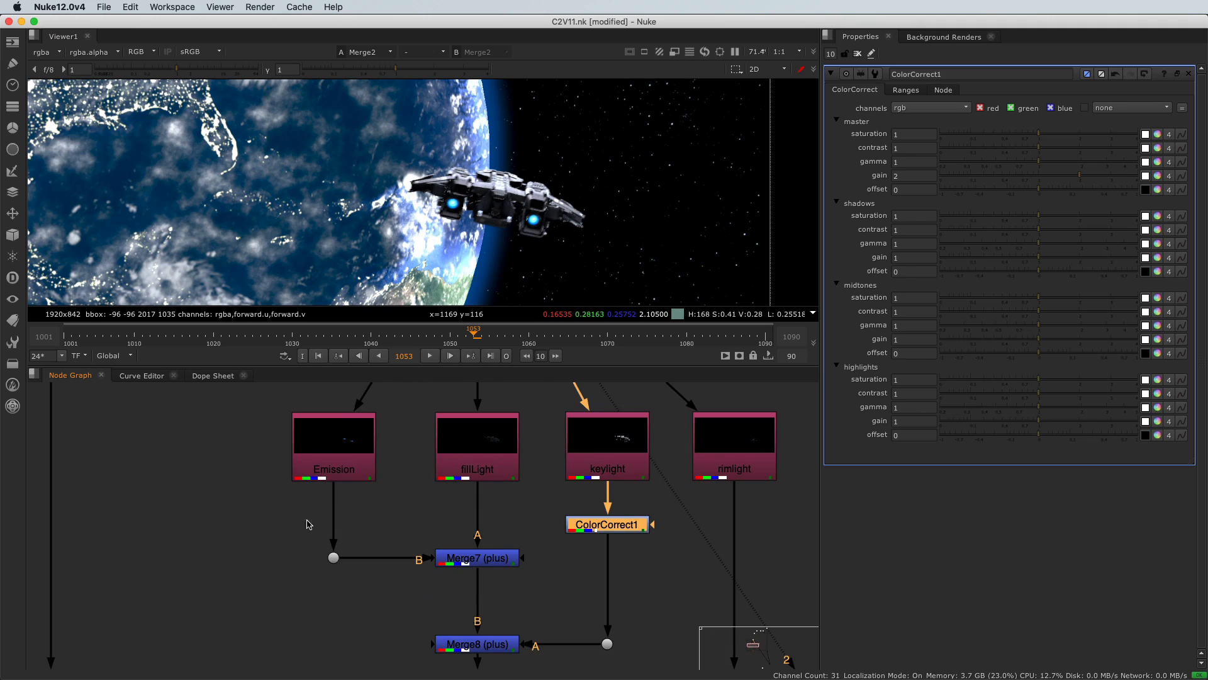
click(245, 550)
click(342, 464)
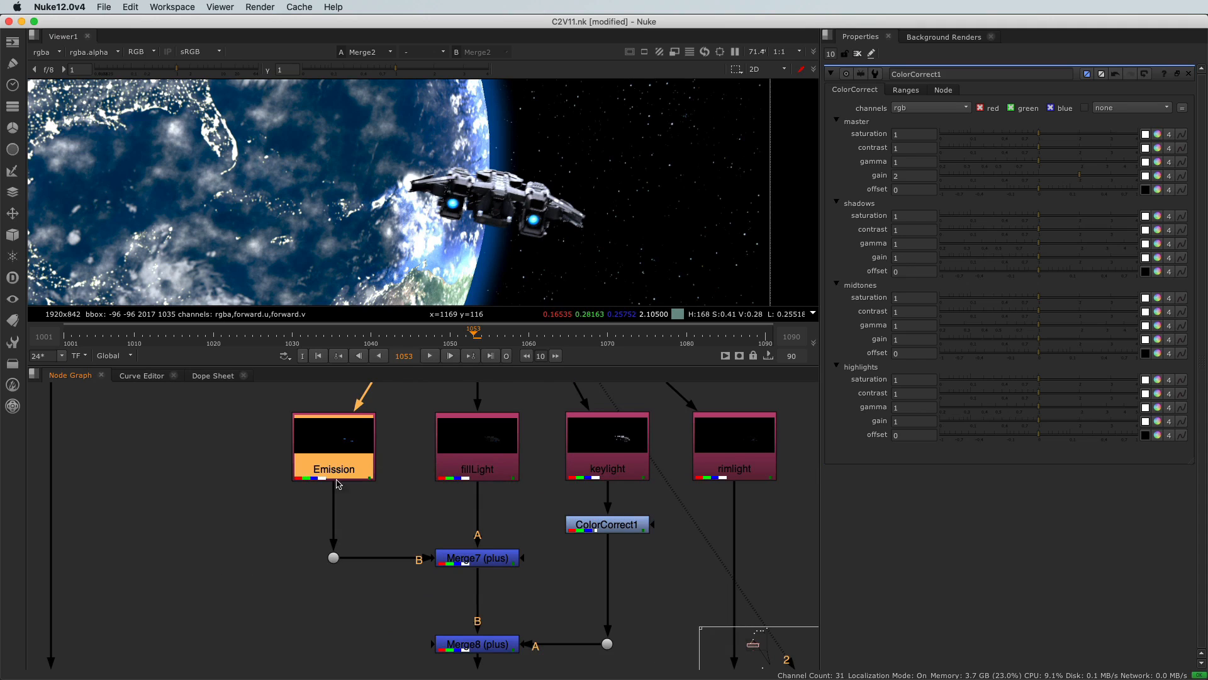
click(12, 127)
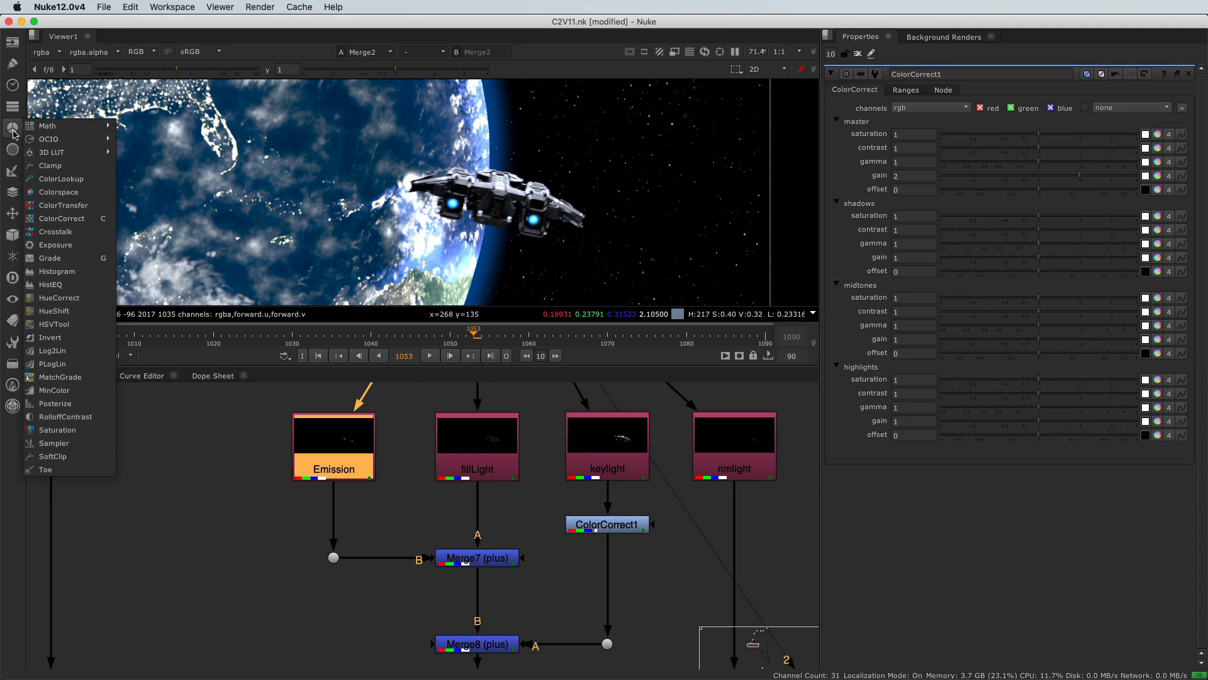
click(66, 224)
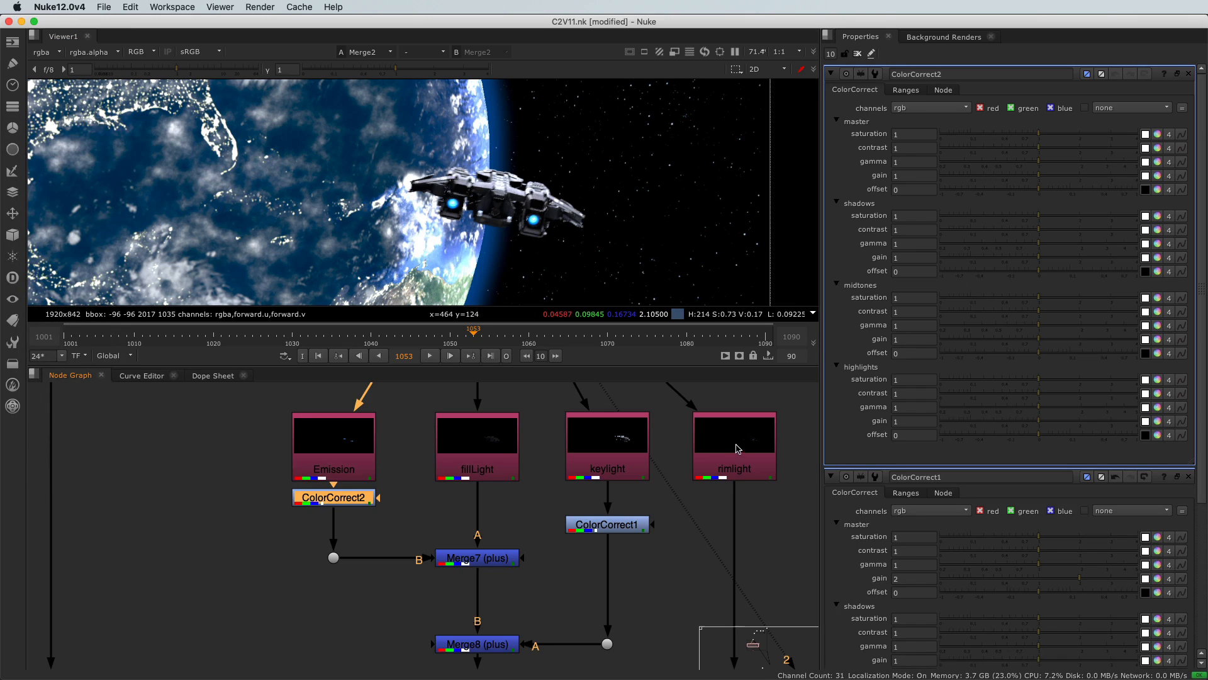
click(1158, 177)
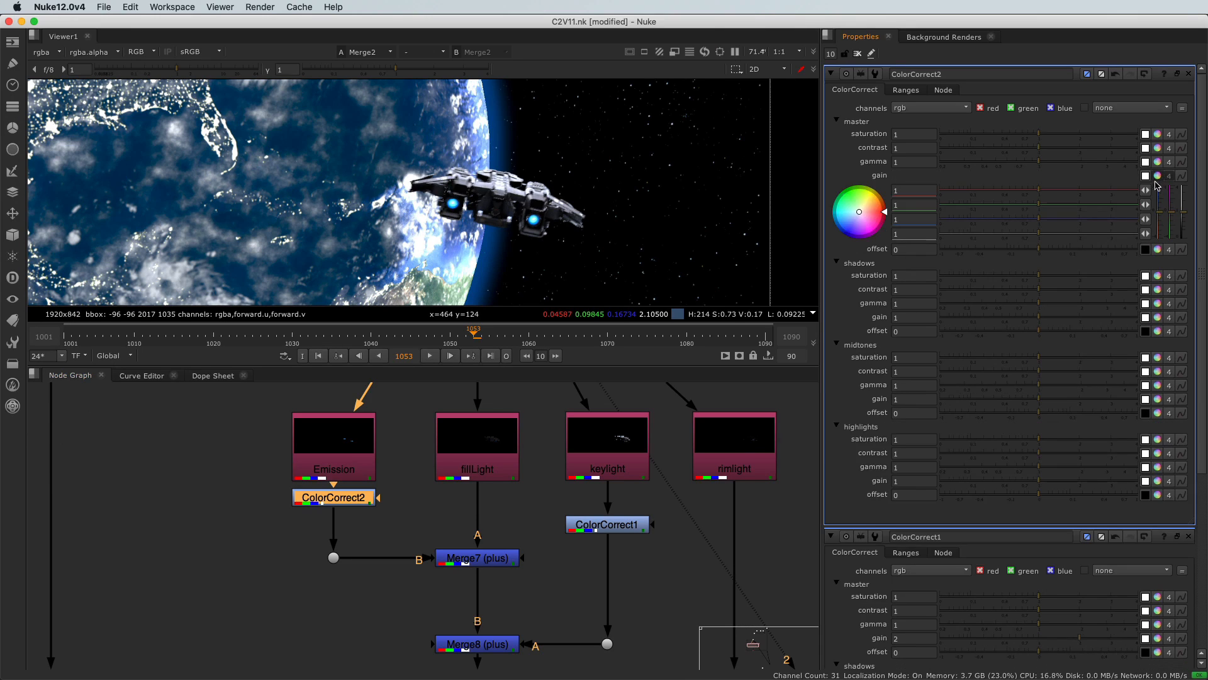
click(1158, 177)
click(1159, 177)
mouse_move(1162, 221)
mouse_down()
mouse_move(1163, 189)
mouse_move(1161, 240)
mouse_up()
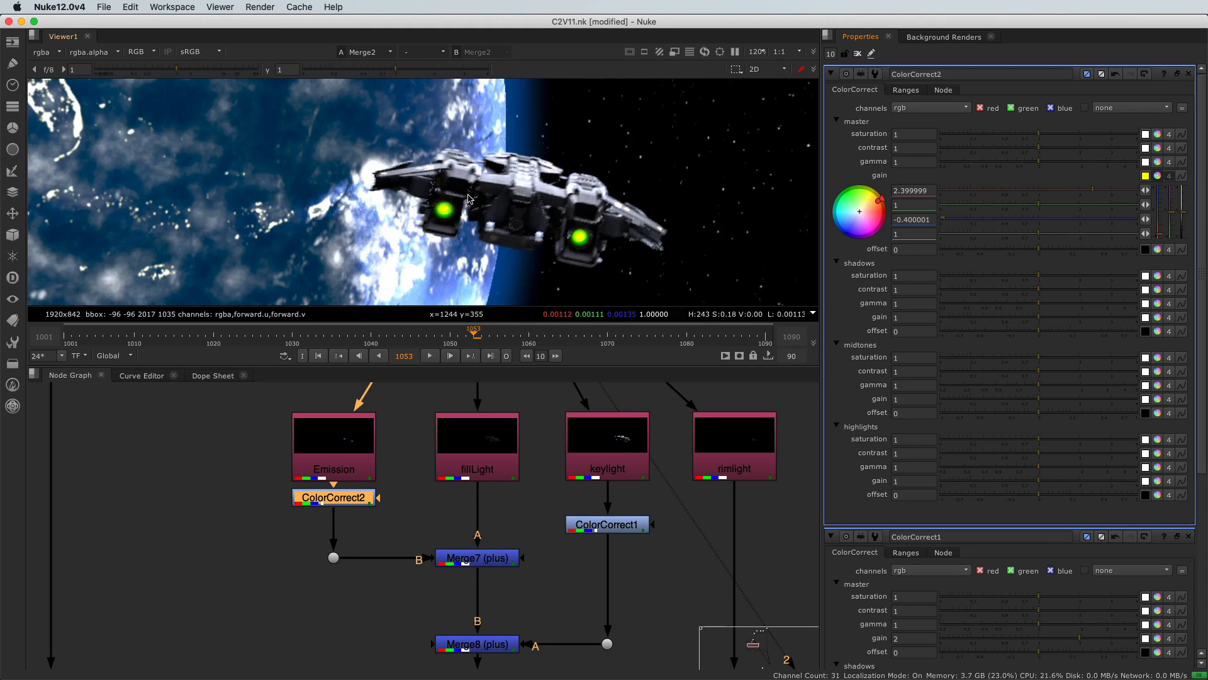
drag(223, 476, 429, 532)
key(Delete)
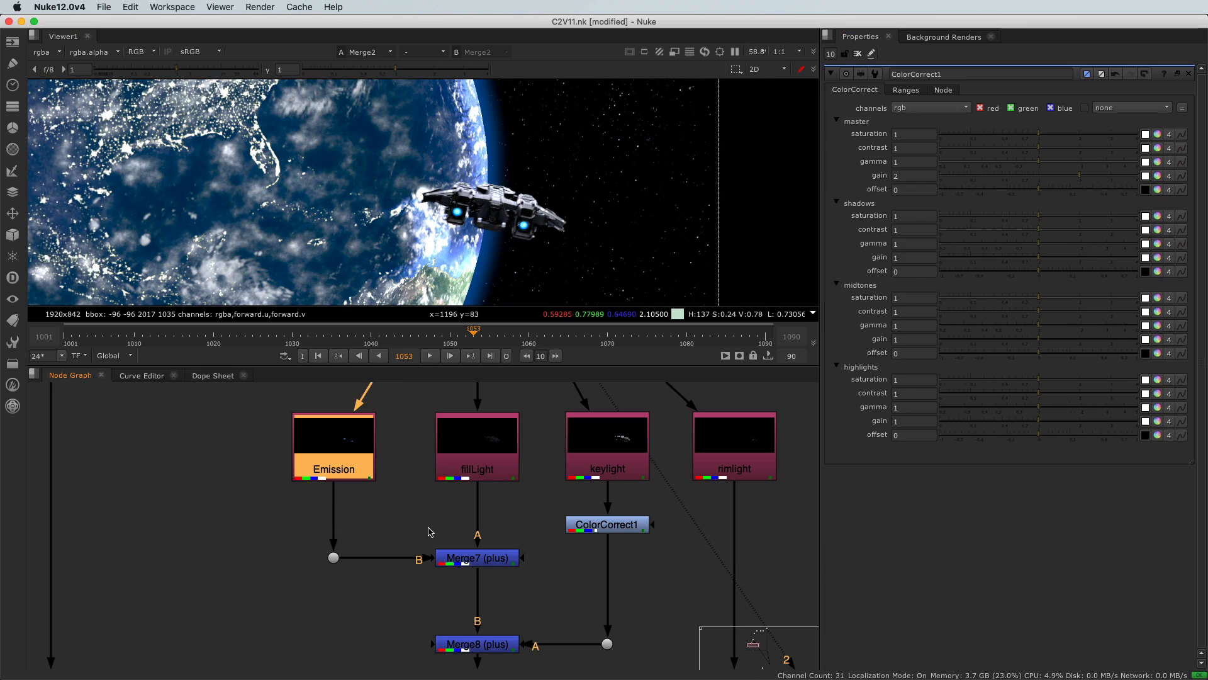
scroll(287, 565, down, 5)
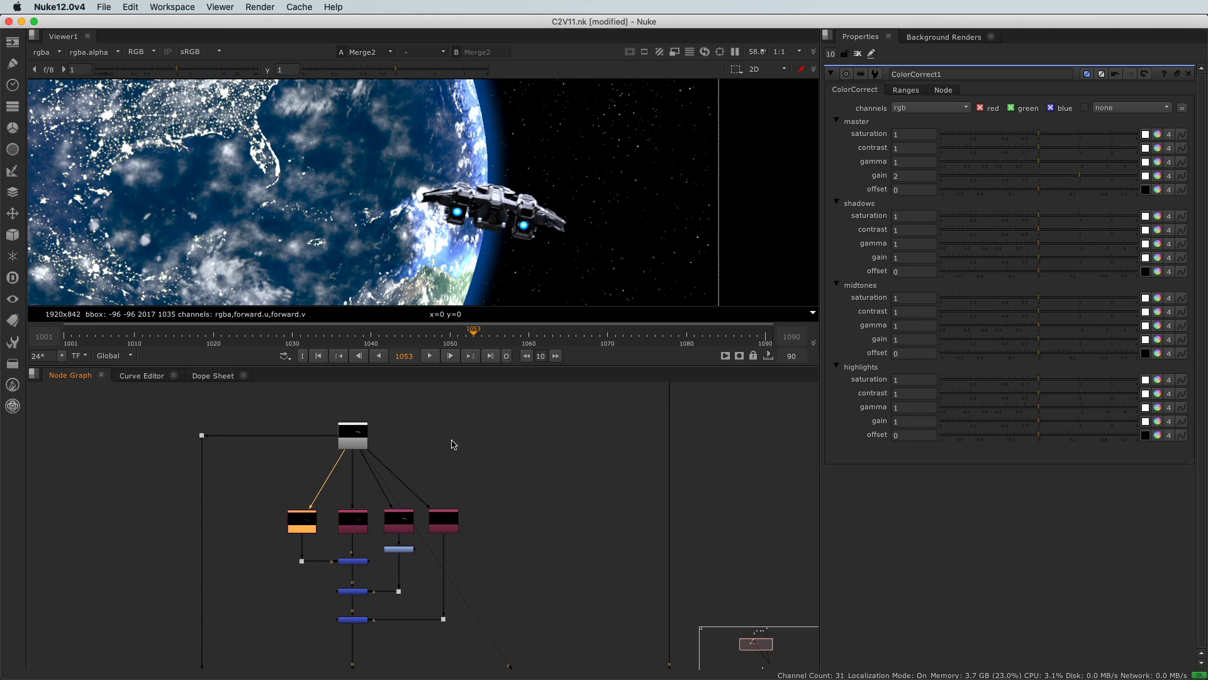
scroll(485, 504, down, 4)
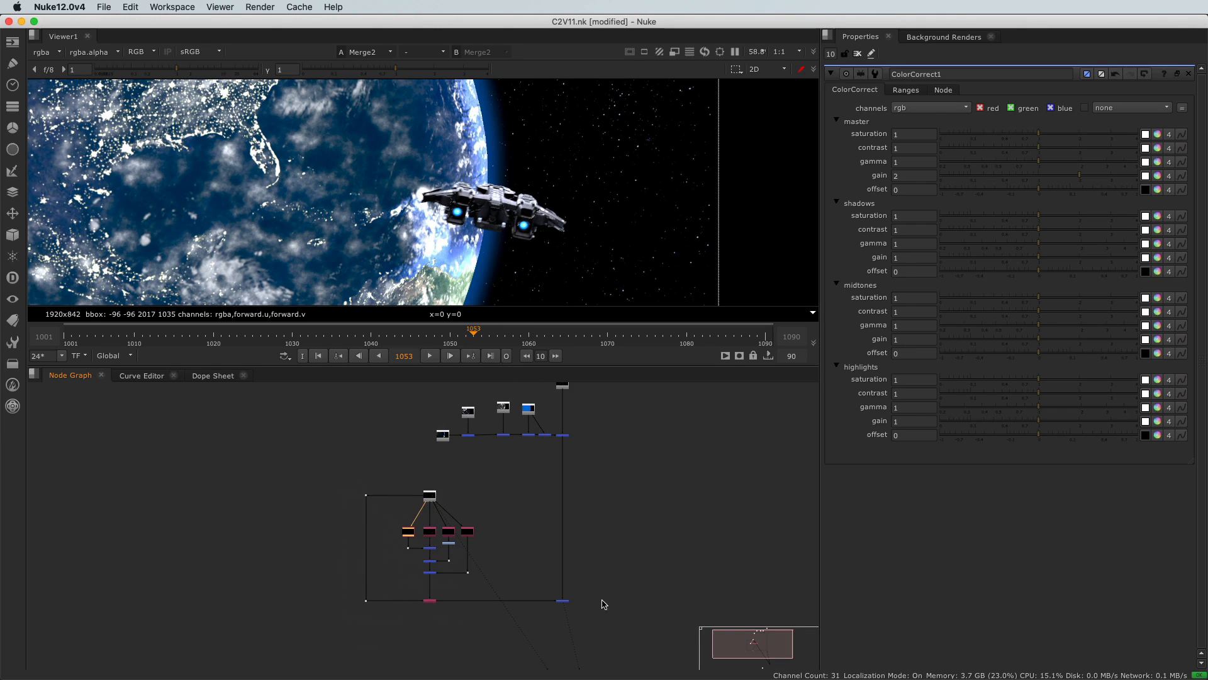
middle_drag(479, 458, 438, 565)
scroll(461, 543, up, 6)
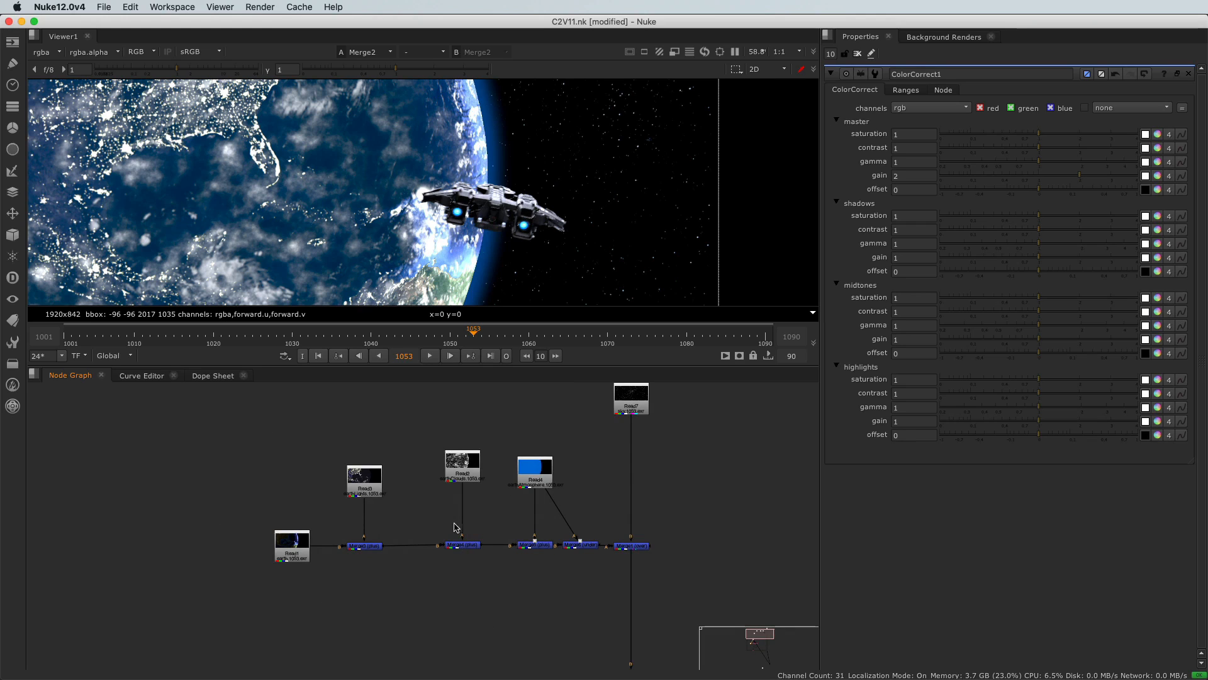
scroll(457, 527, up, 5)
middle_drag(376, 463, 399, 493)
scroll(349, 262, down, 3)
middle_drag(364, 250, 414, 236)
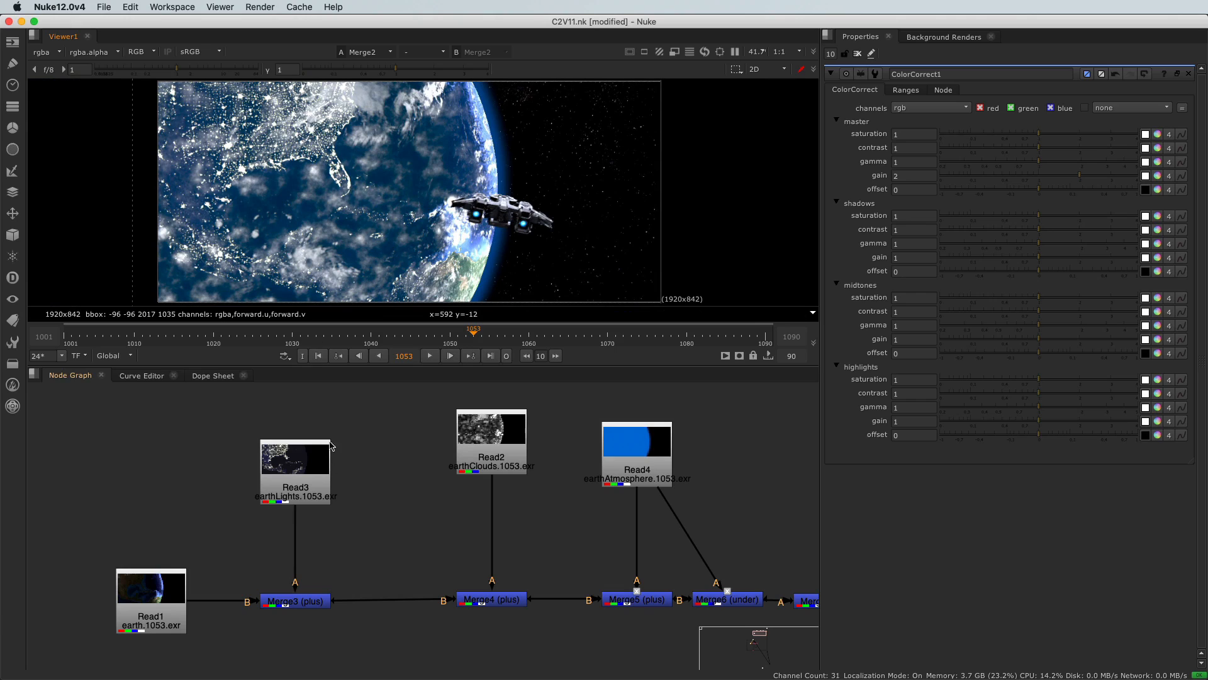
middle_drag(416, 519, 381, 524)
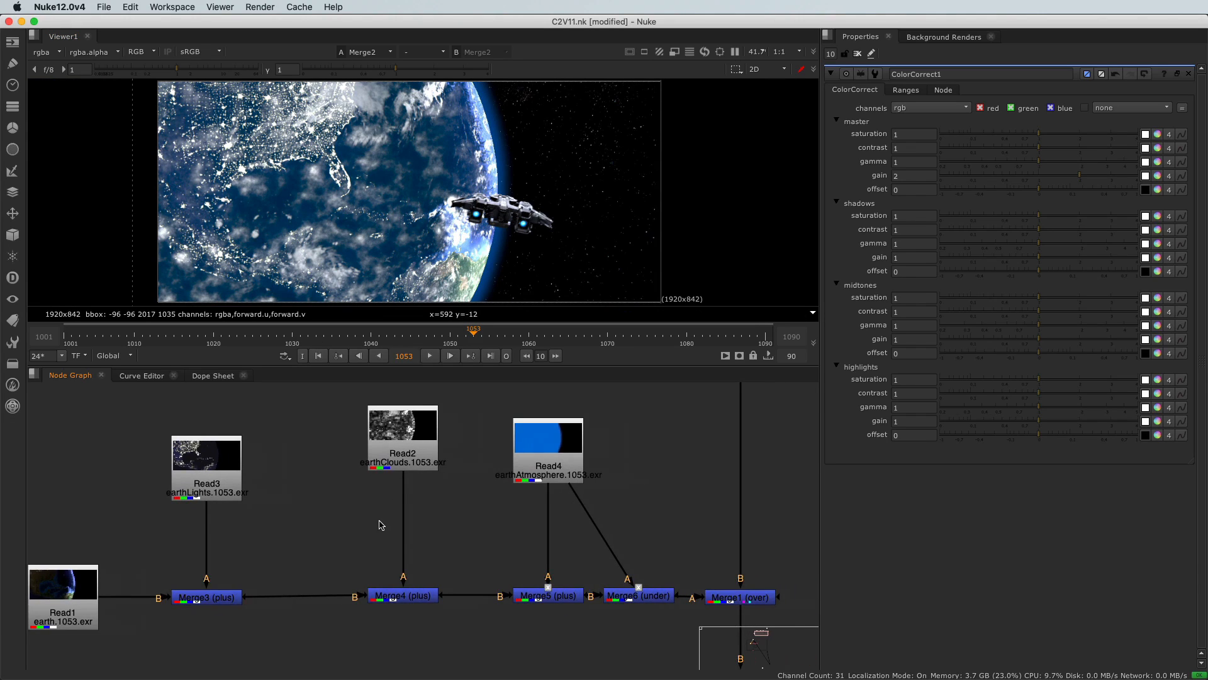
Step: Add a ColorCorrect2 node under the earthClouds Read2 node and position it below
click(394, 459)
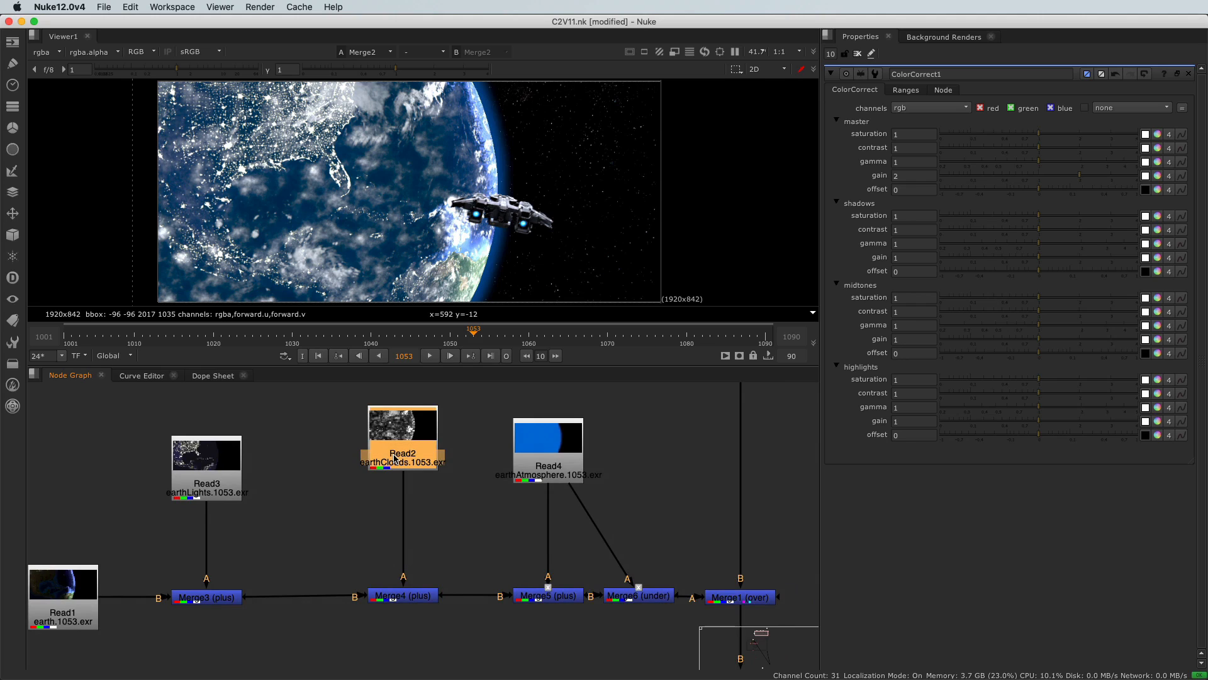
key(c)
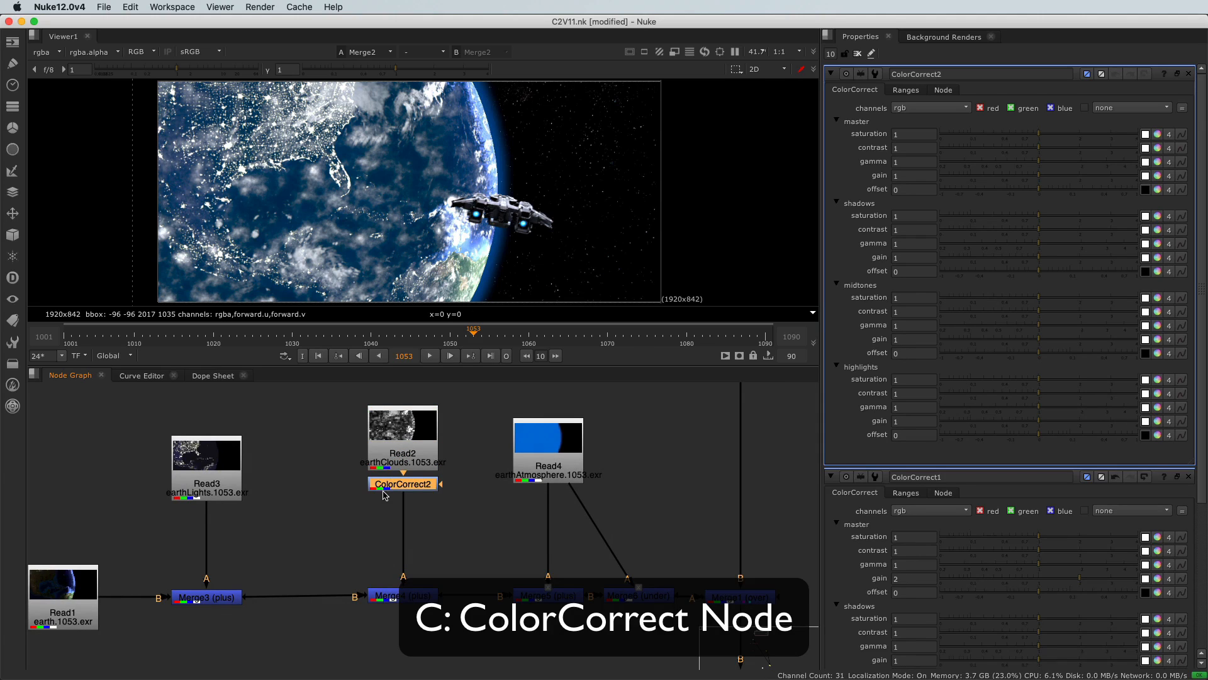
drag(385, 493, 386, 511)
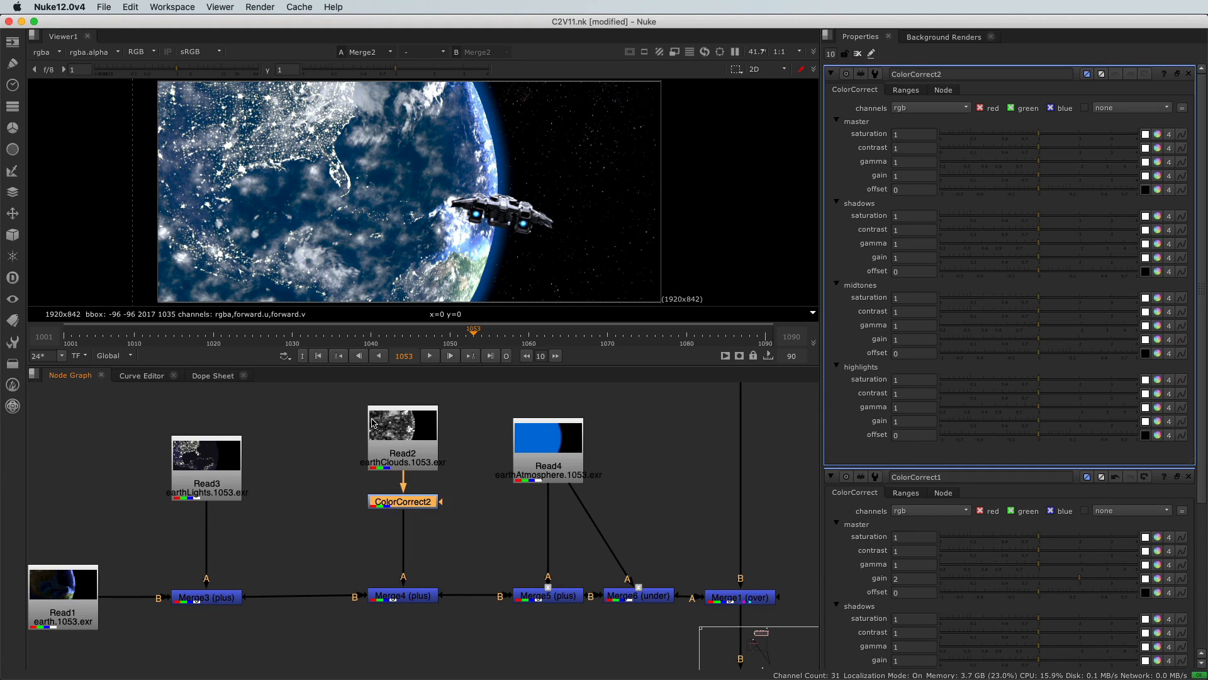
drag(399, 510, 397, 502)
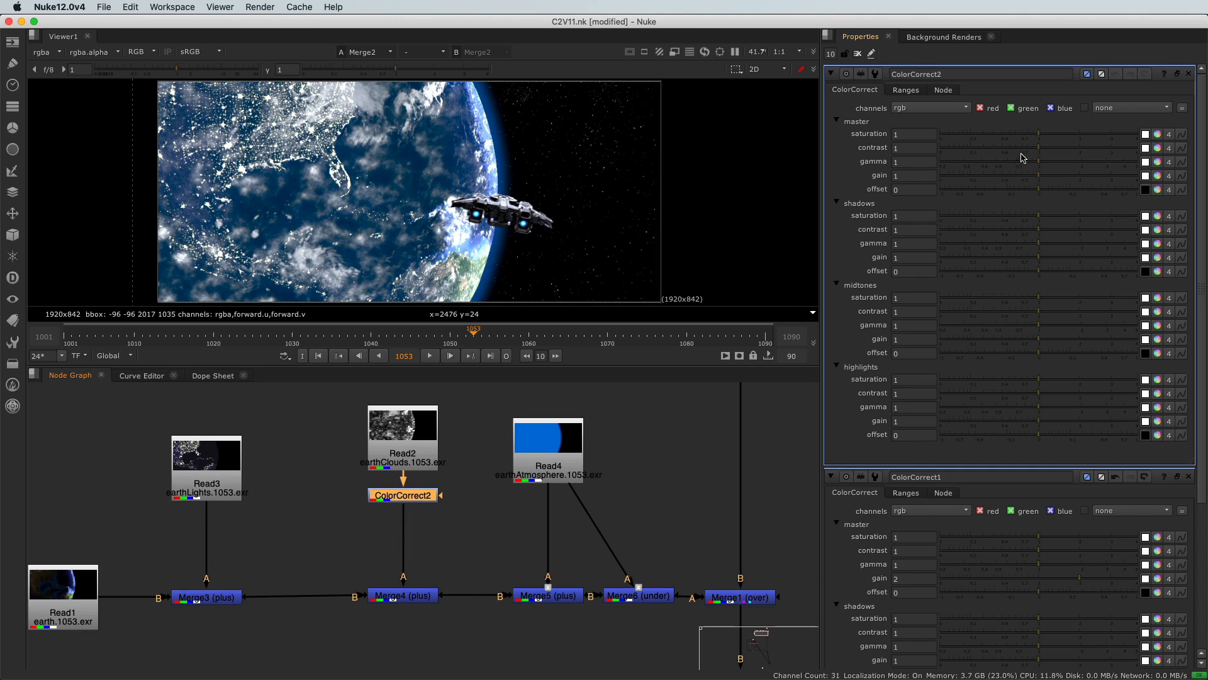
Step: Leave contrast at 1 and set ColorCorrect2's master gamma to 1.52 and gain to 0.57
drag(1036, 151, 1017, 153)
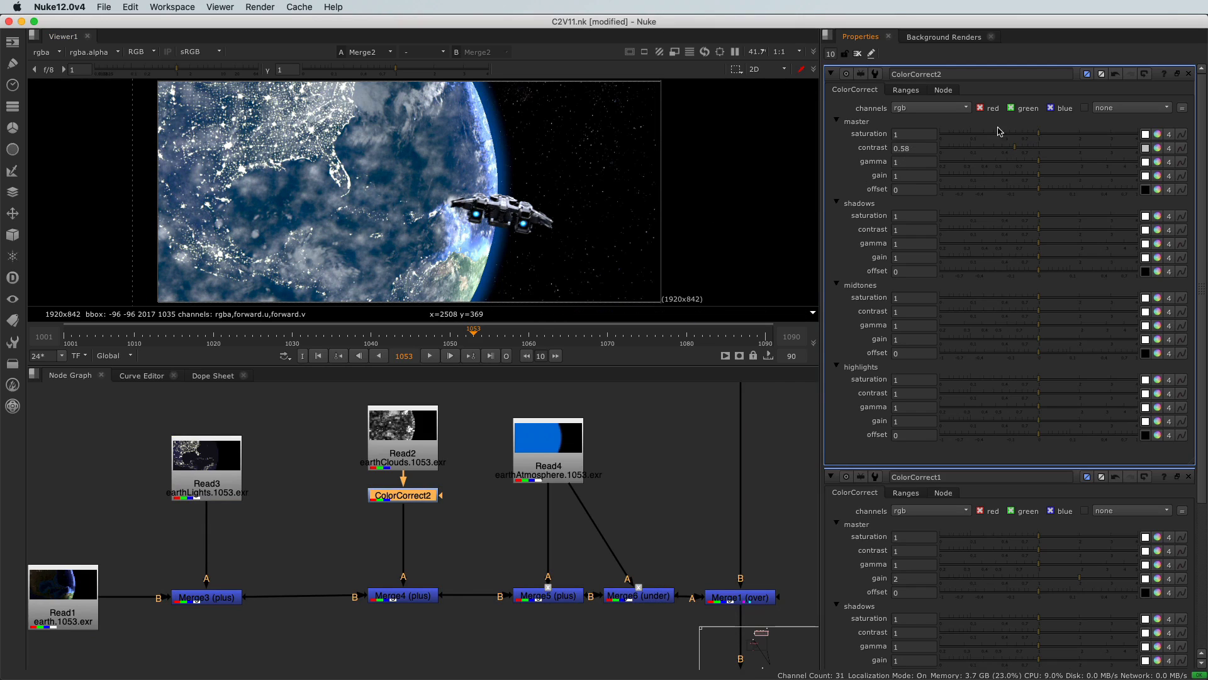
click(1039, 152)
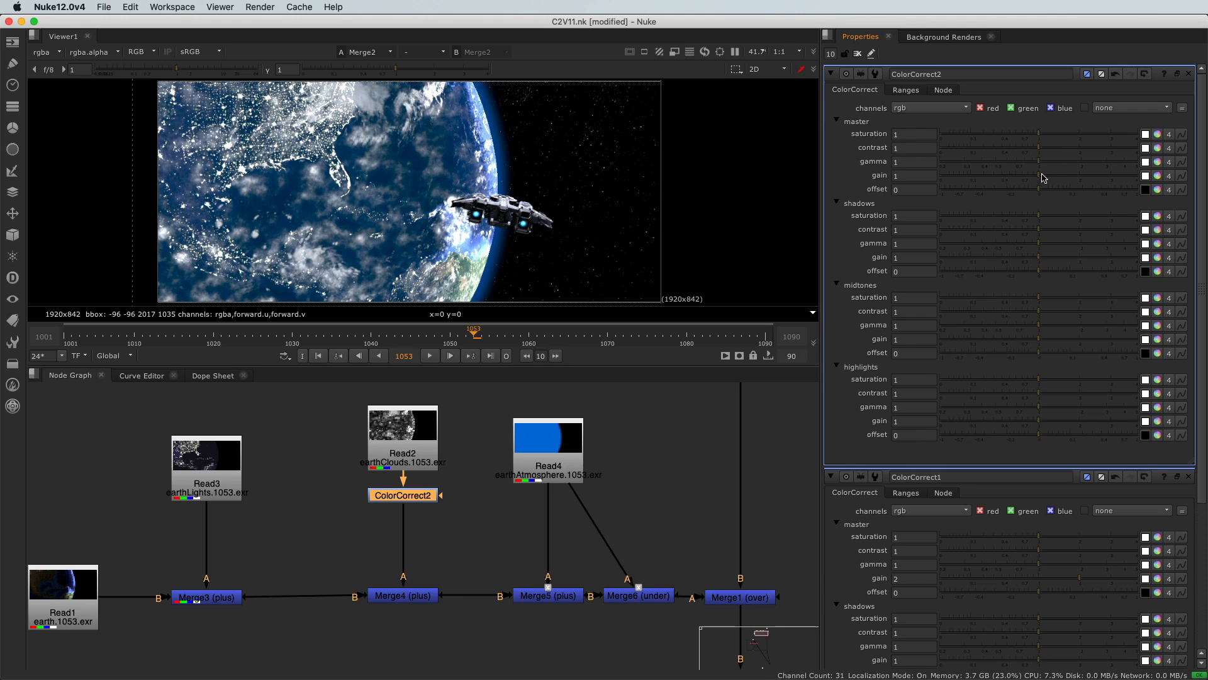
drag(1042, 167, 1065, 169)
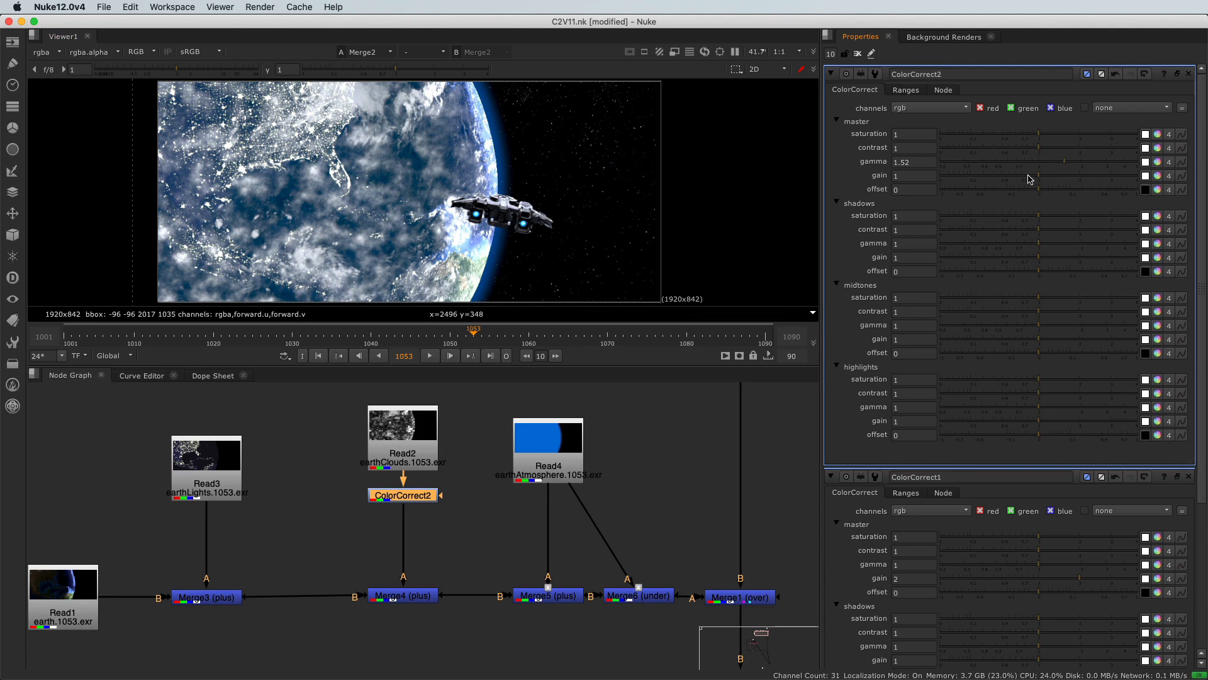
drag(1030, 178, 1019, 176)
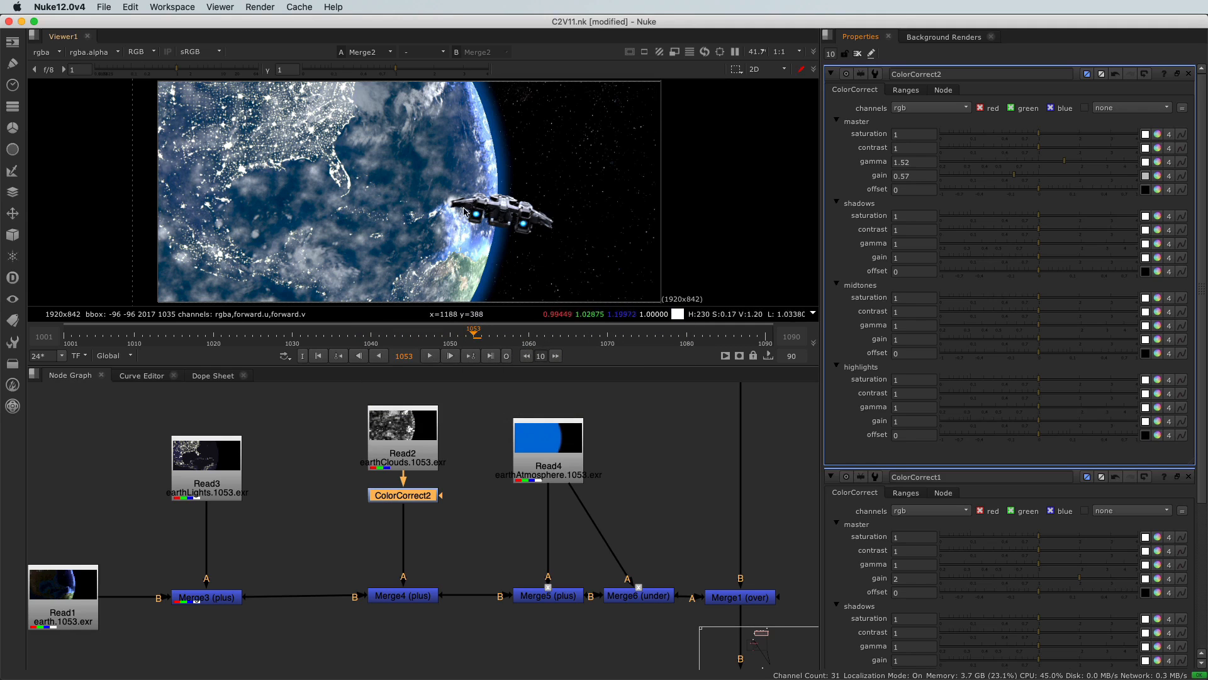
scroll(464, 211, up, 2)
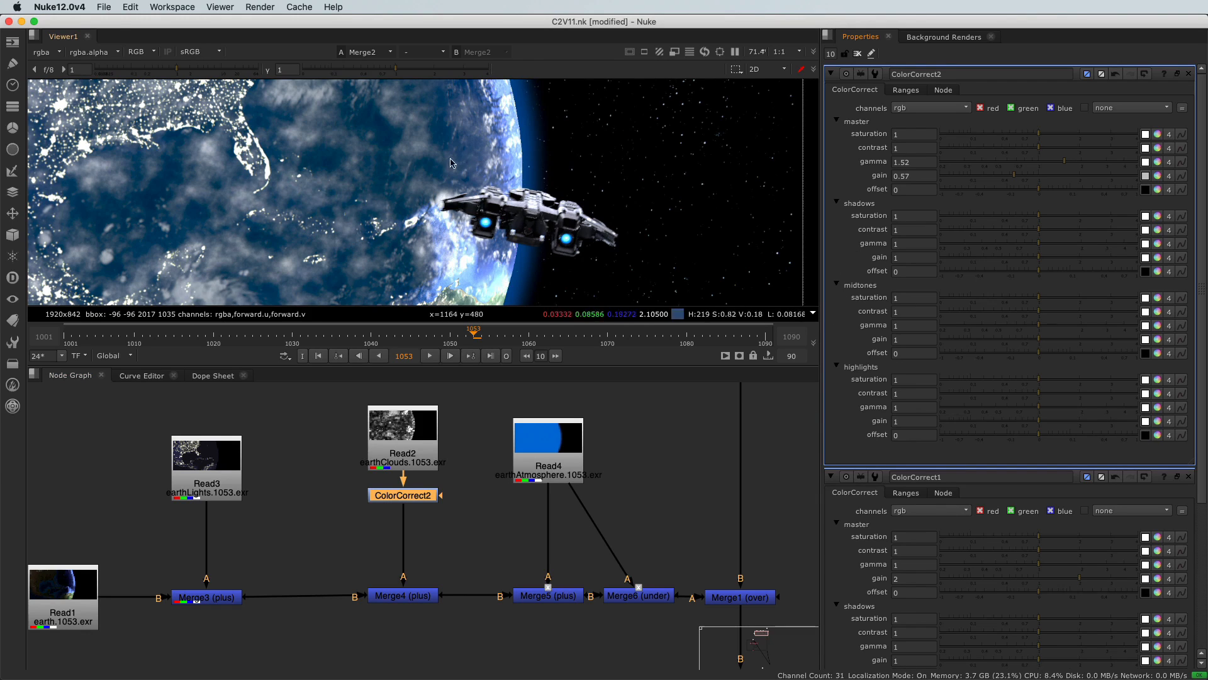
Step: View ColorCorrect2's output alone in the Viewer, showing the dimmed grey cloud layer
scroll(430, 185, down, 2)
scroll(430, 185, up, 3)
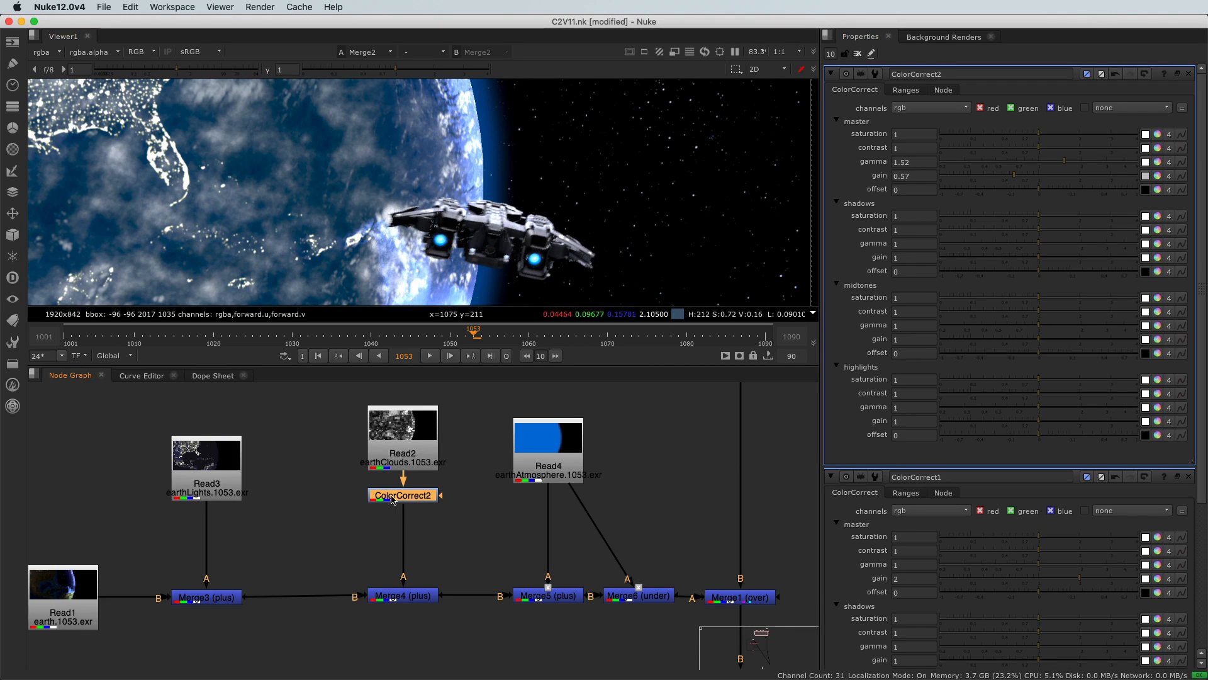
key(1)
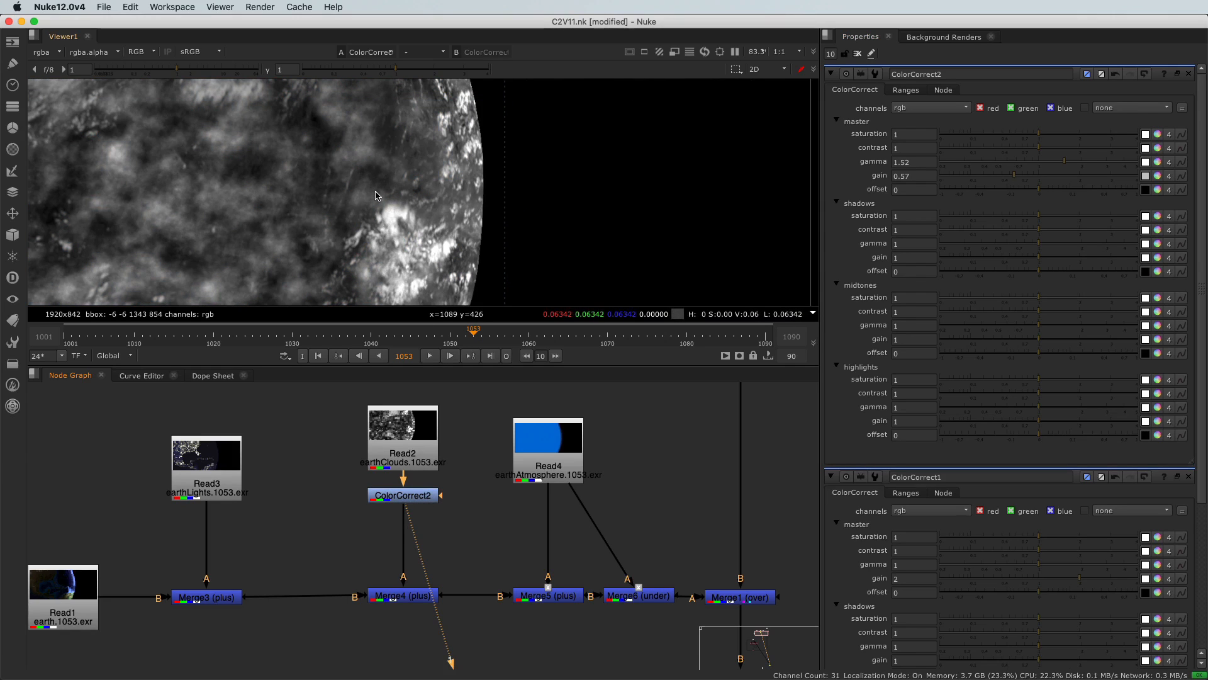
scroll(376, 195, down, 2)
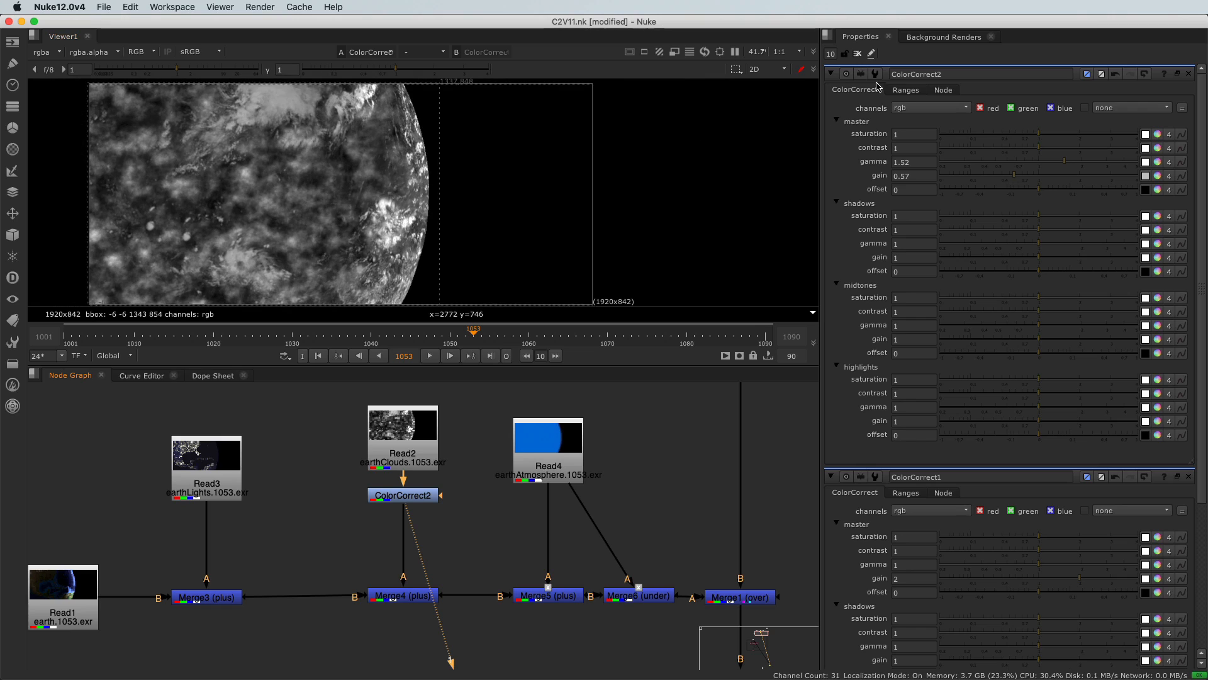
Step: Enable the range test preview on ColorCorrect2's Ranges tab to see the cloud tonal ranges
click(906, 90)
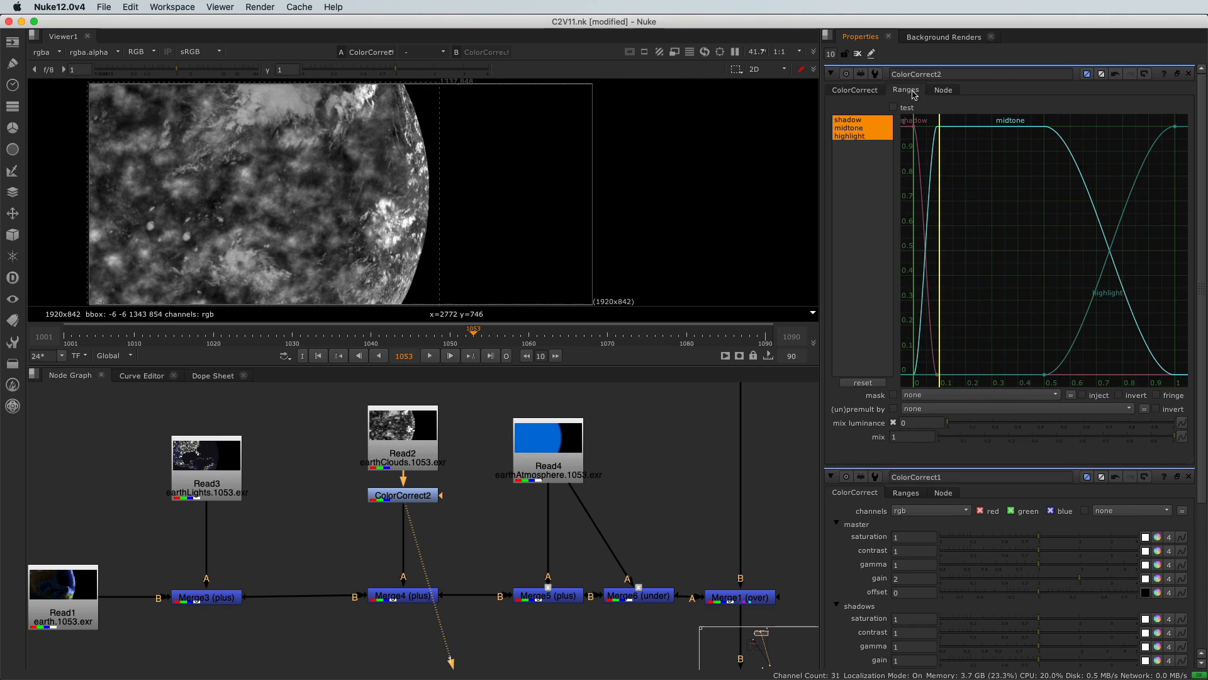
click(894, 107)
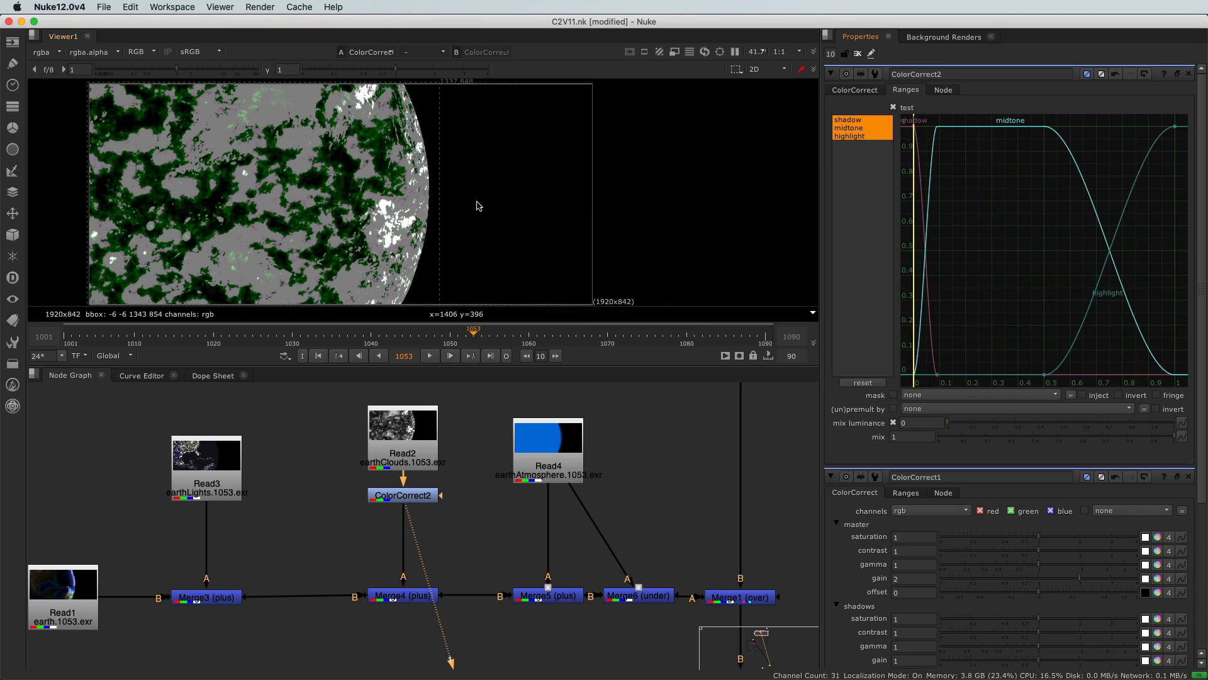
scroll(374, 240, up, 8)
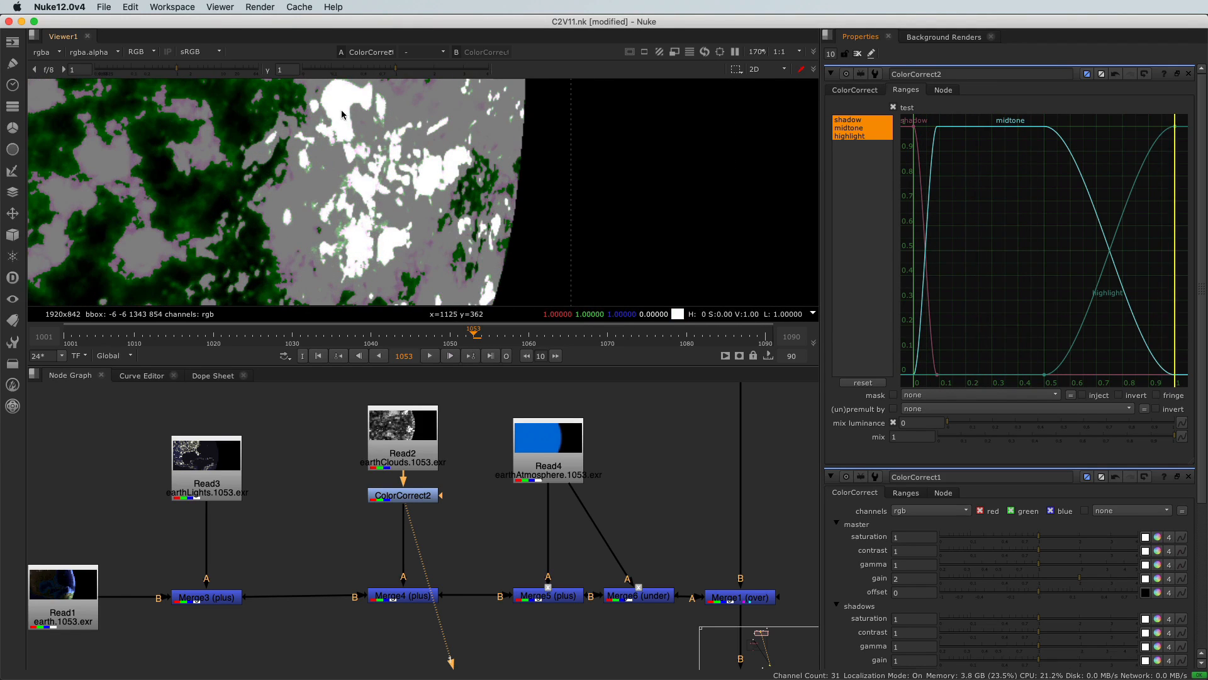
scroll(342, 113, down, 5)
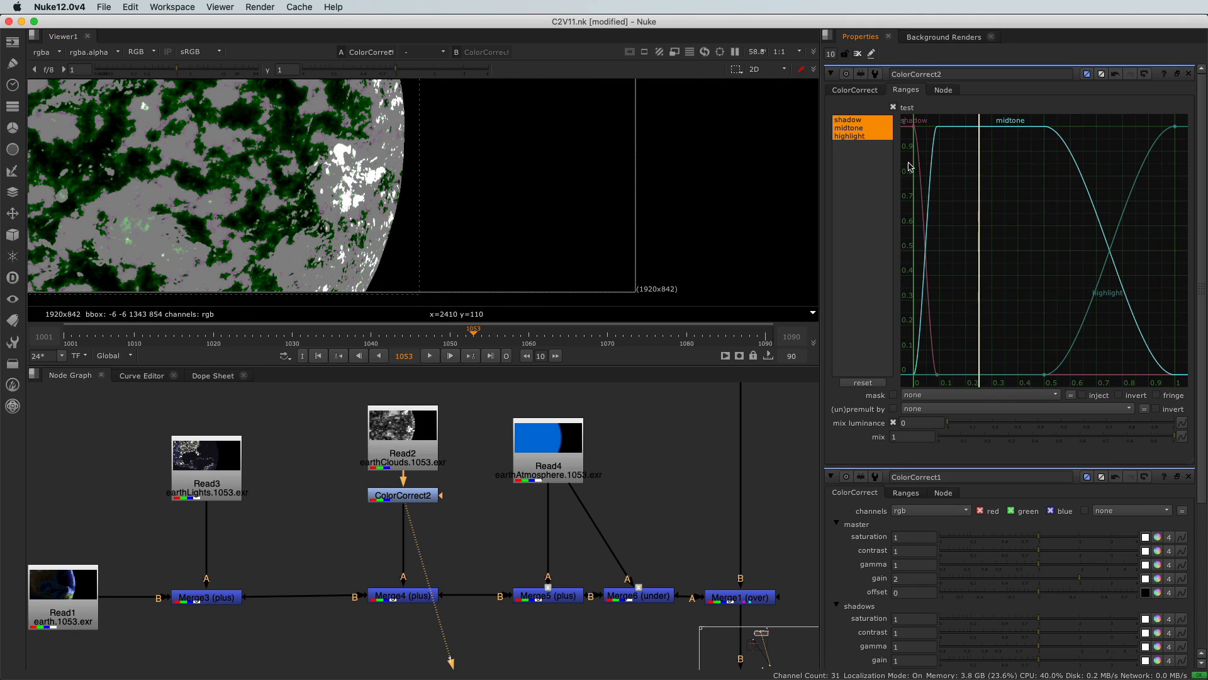
Step: Narrow the shadow range curve to end near 0.11 luminance, then switch the test preview off
drag(1045, 374, 942, 376)
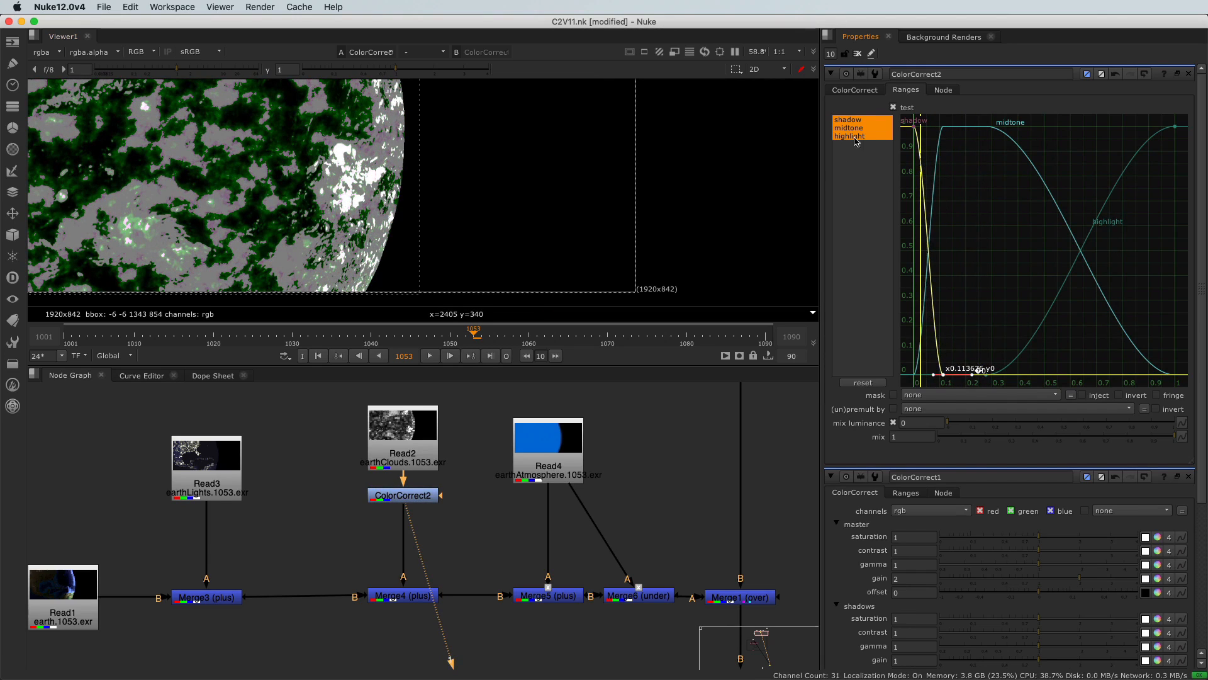
click(894, 108)
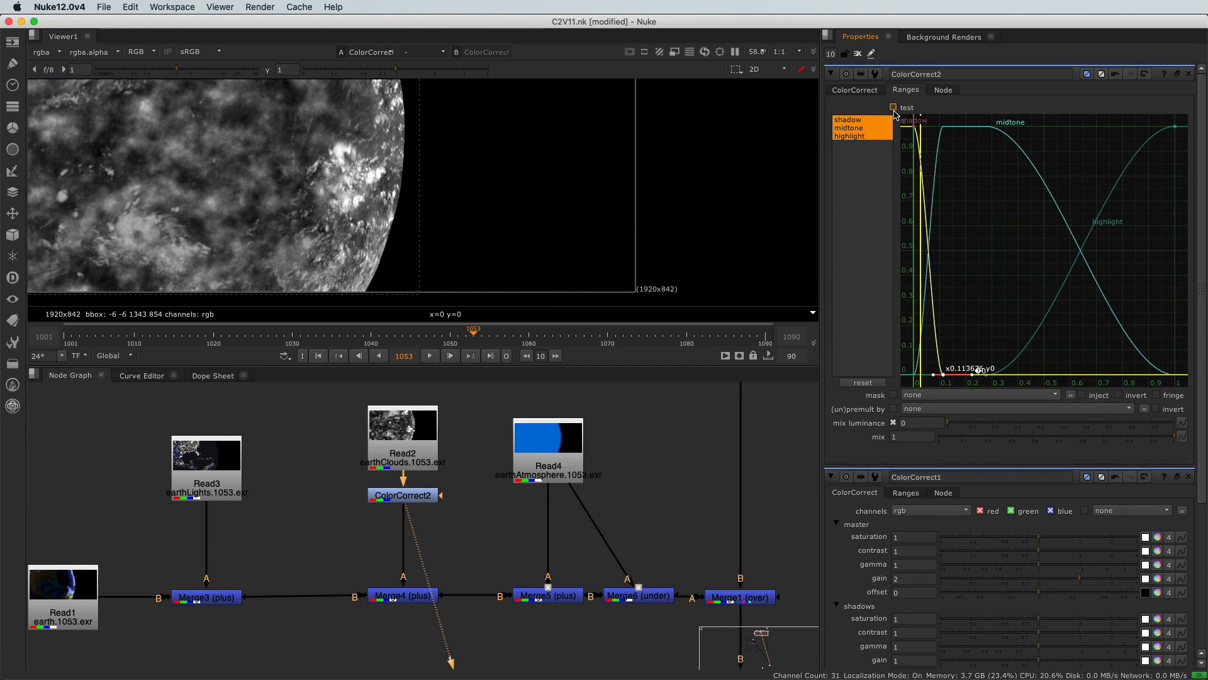
click(866, 92)
scroll(226, 187, down, 4)
scroll(230, 170, up, 3)
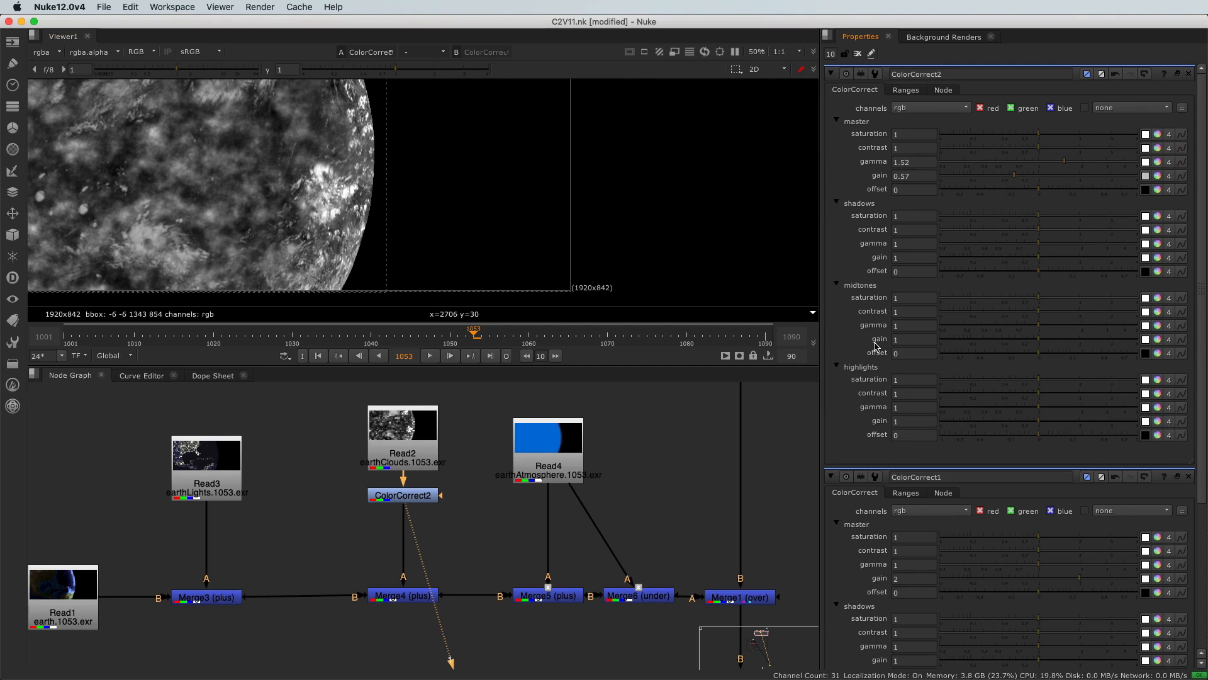
Step: Lower ColorCorrect2's highlights gain to 0.58 to tone down the brightest clouds
scroll(340, 138, up, 2)
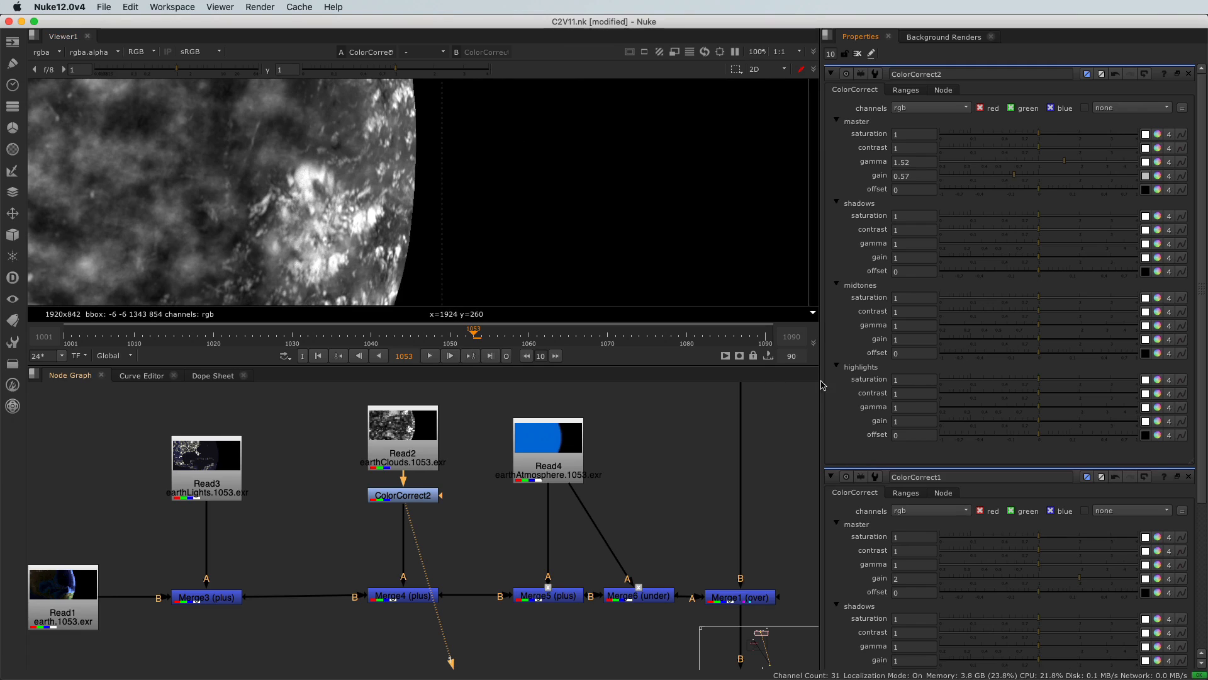
drag(1036, 421, 1017, 424)
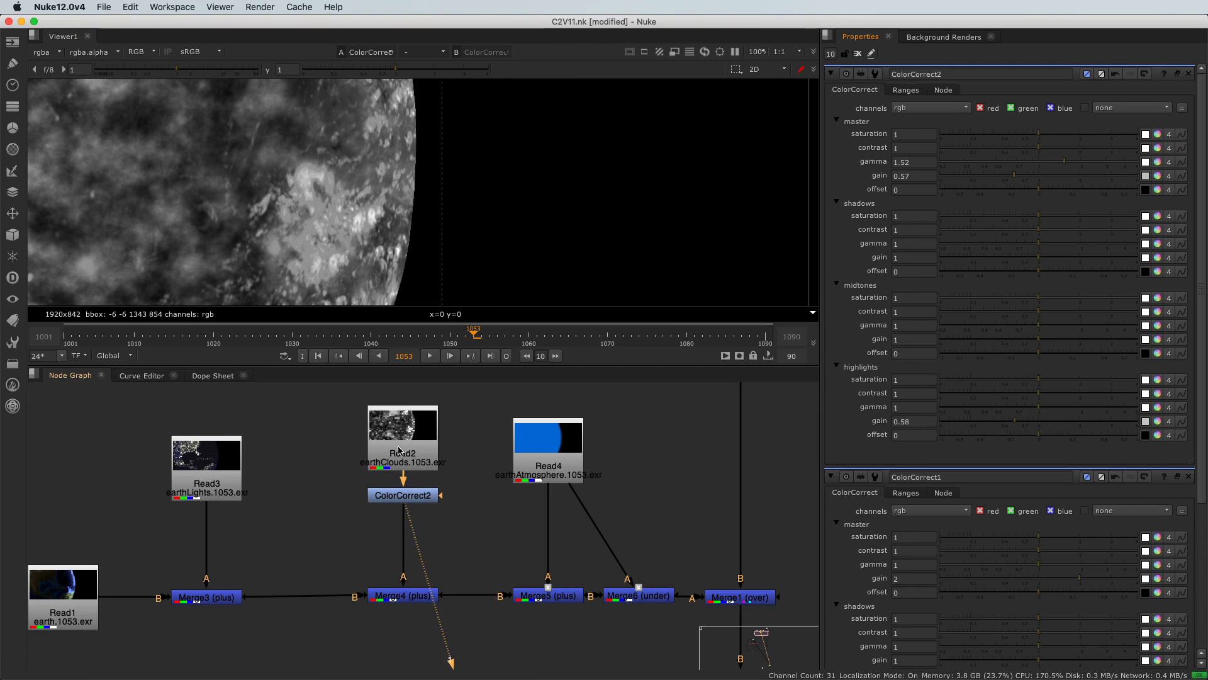
scroll(419, 428, down, 10)
Step: Show the Merge2 output in the Viewer to see the full composite again
scroll(432, 491, up, 10)
click(484, 524)
key(1)
click(525, 556)
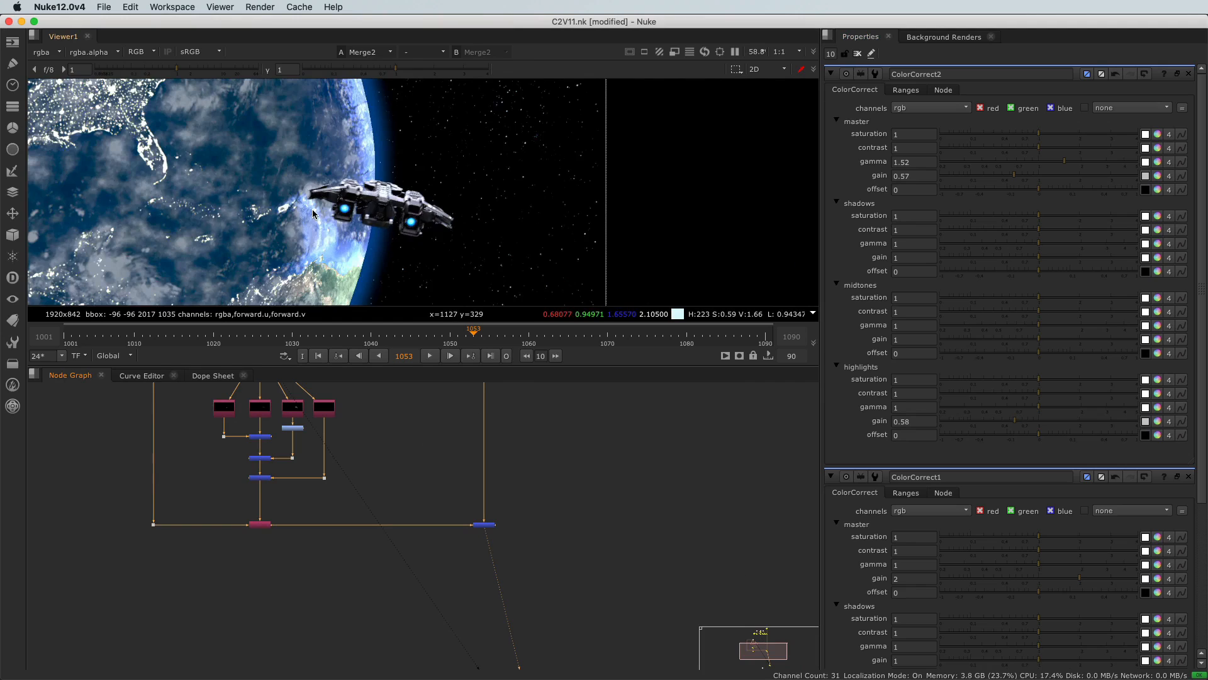
Step: Frame the Read3, Read2 and merge nodes in the Node Graph and select the earthLights Read3 node
scroll(313, 214, down, 2)
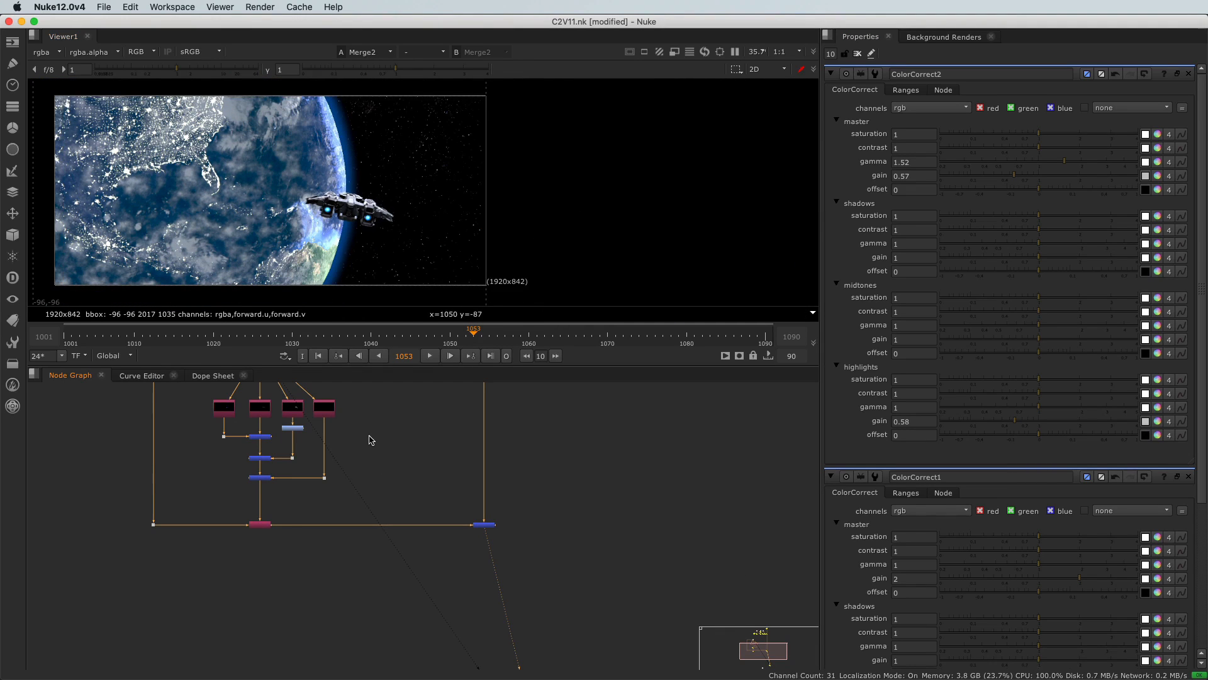
scroll(369, 437, down, 4)
middle_drag(370, 436, 498, 582)
scroll(506, 483, up, 5)
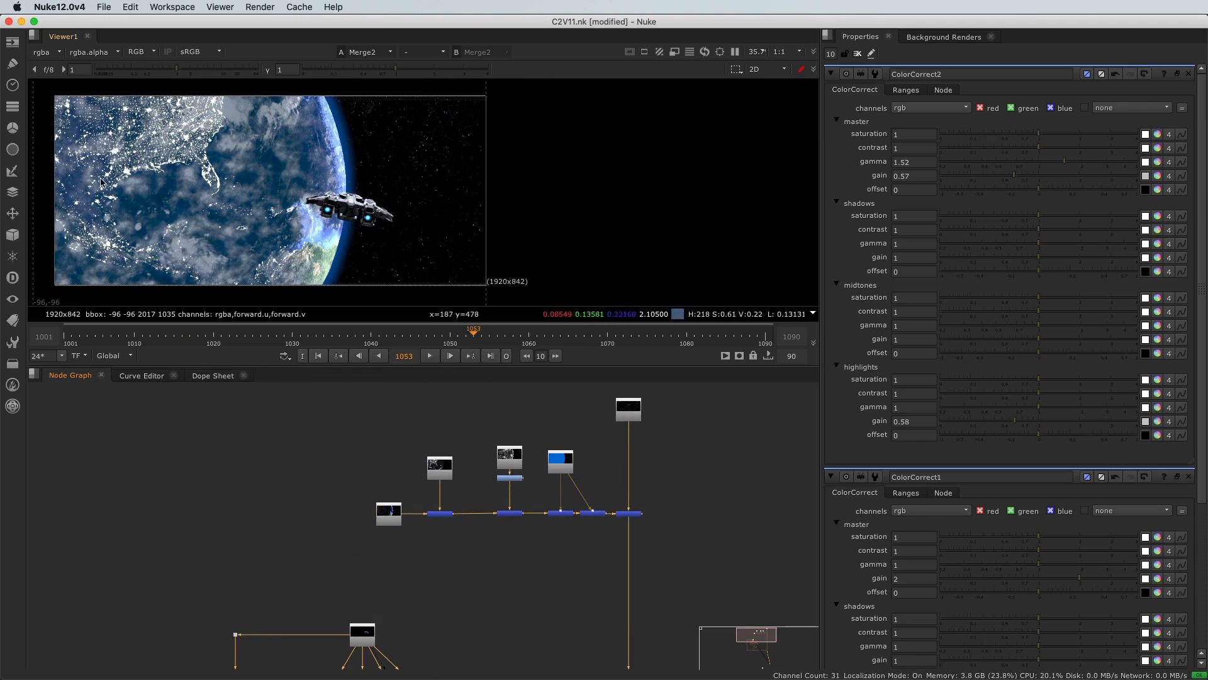
scroll(99, 177, up, 1)
scroll(480, 507, up, 7)
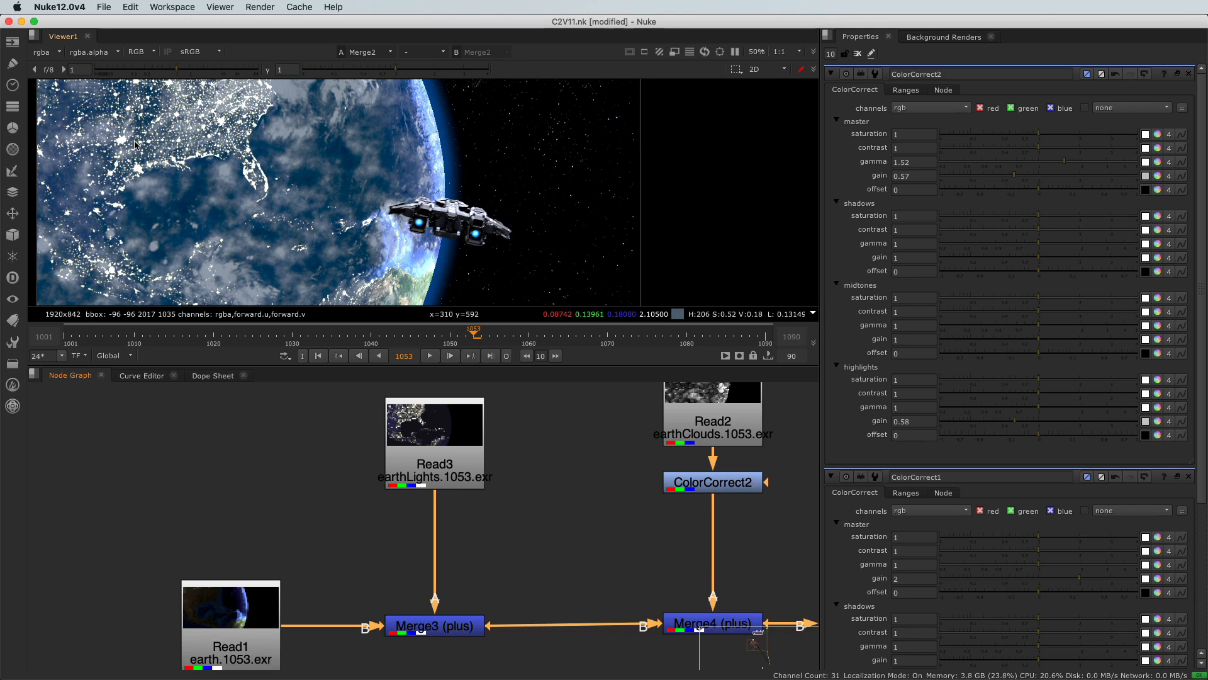
middle_drag(417, 517, 367, 502)
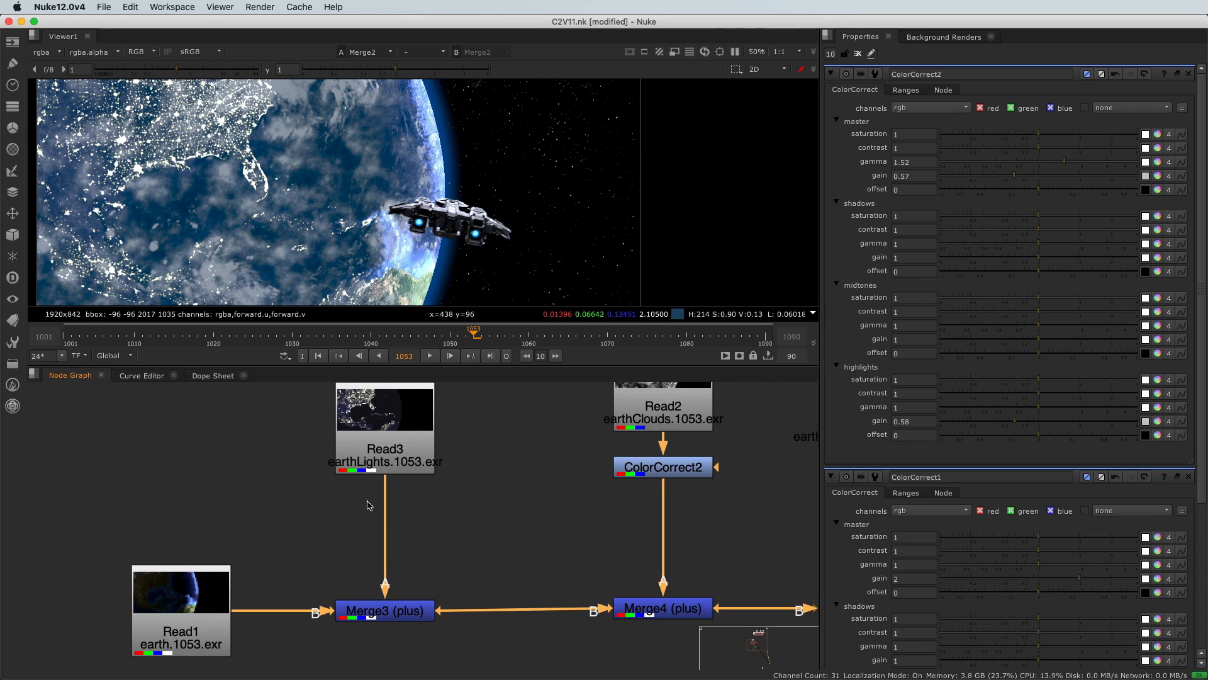
click(408, 455)
Step: Add ColorCorrect3 after the earthLights read and warm its master gain to 1.45, 1, 0.55
key(c)
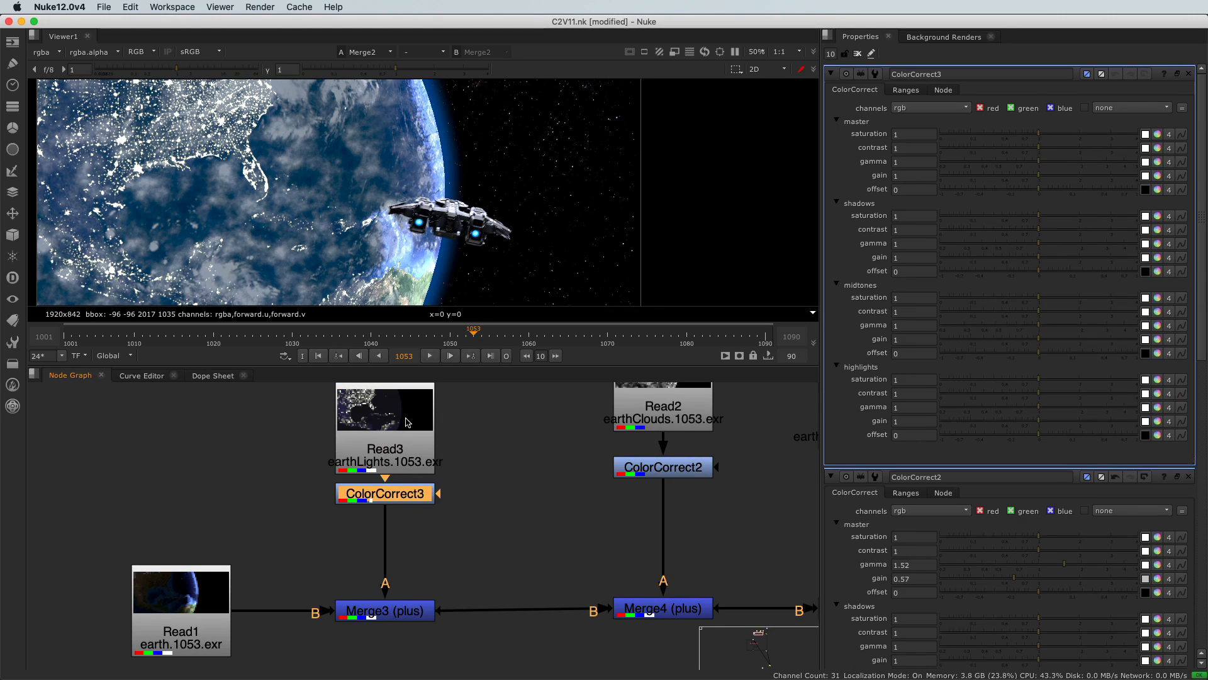
click(398, 496)
click(1158, 176)
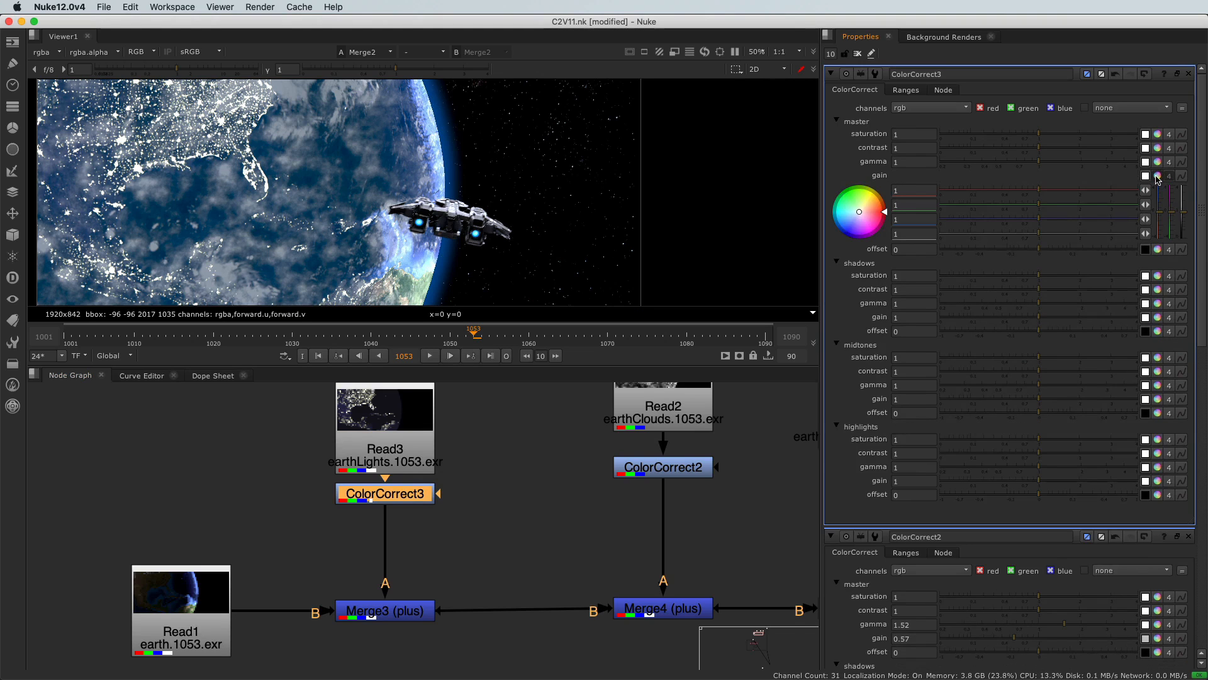
drag(1160, 215, 1160, 227)
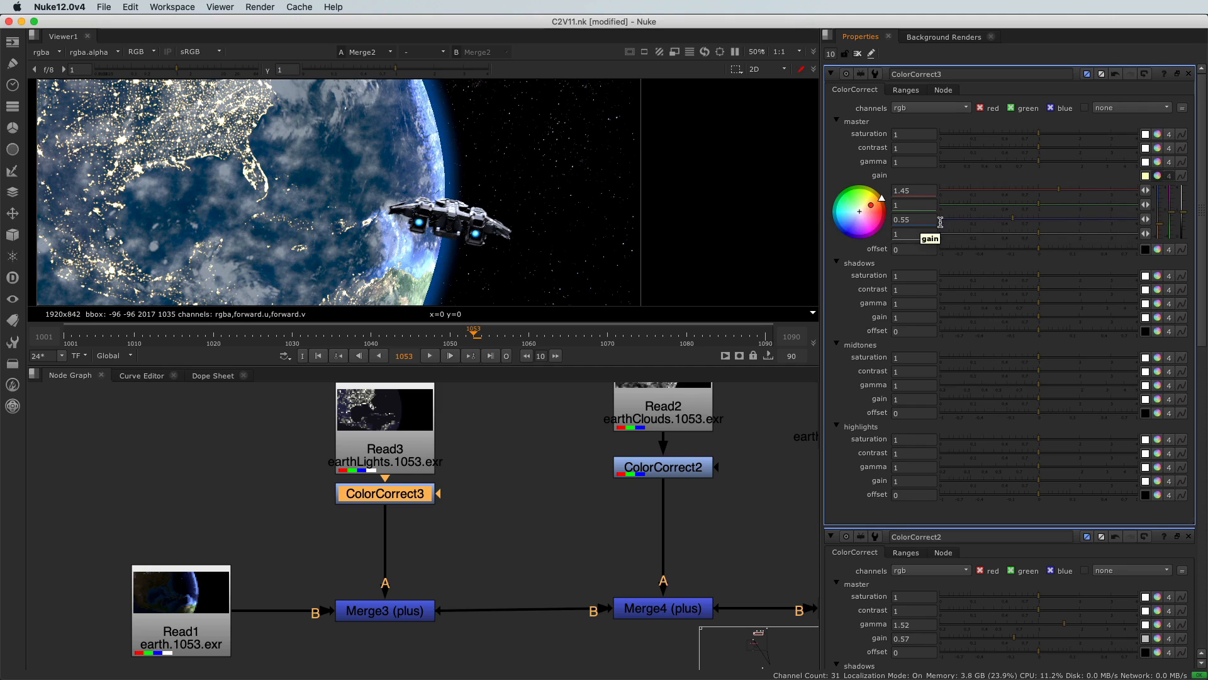
click(1160, 177)
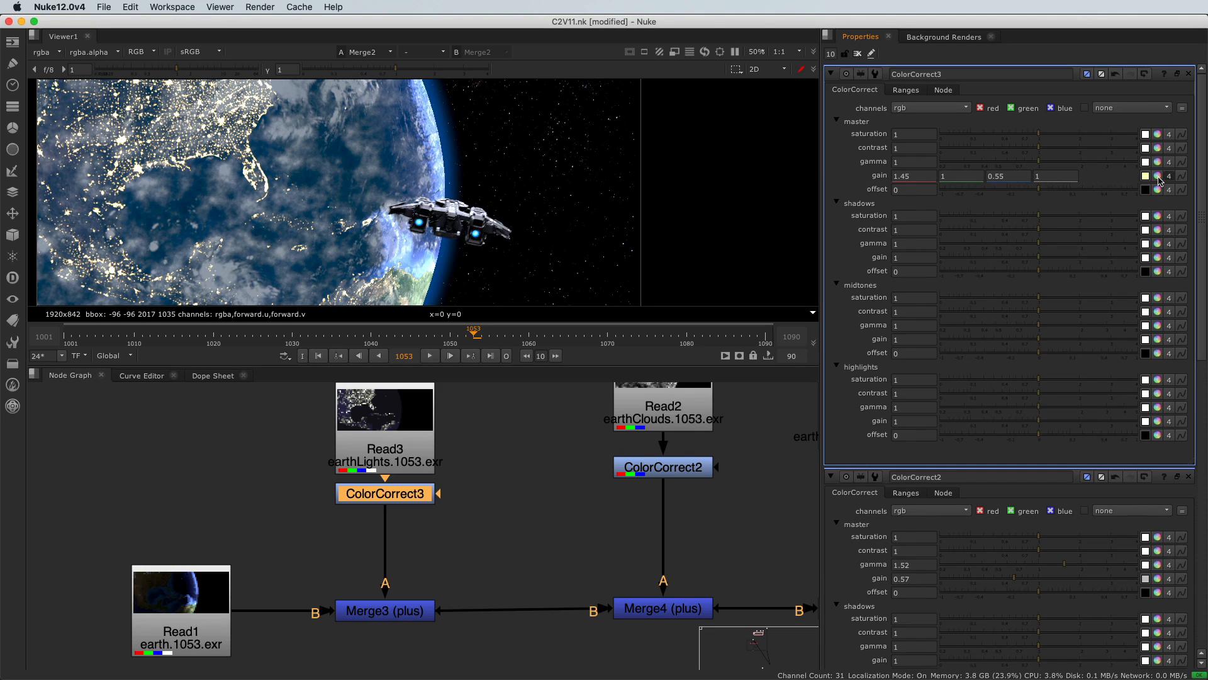
super+click(1158, 176)
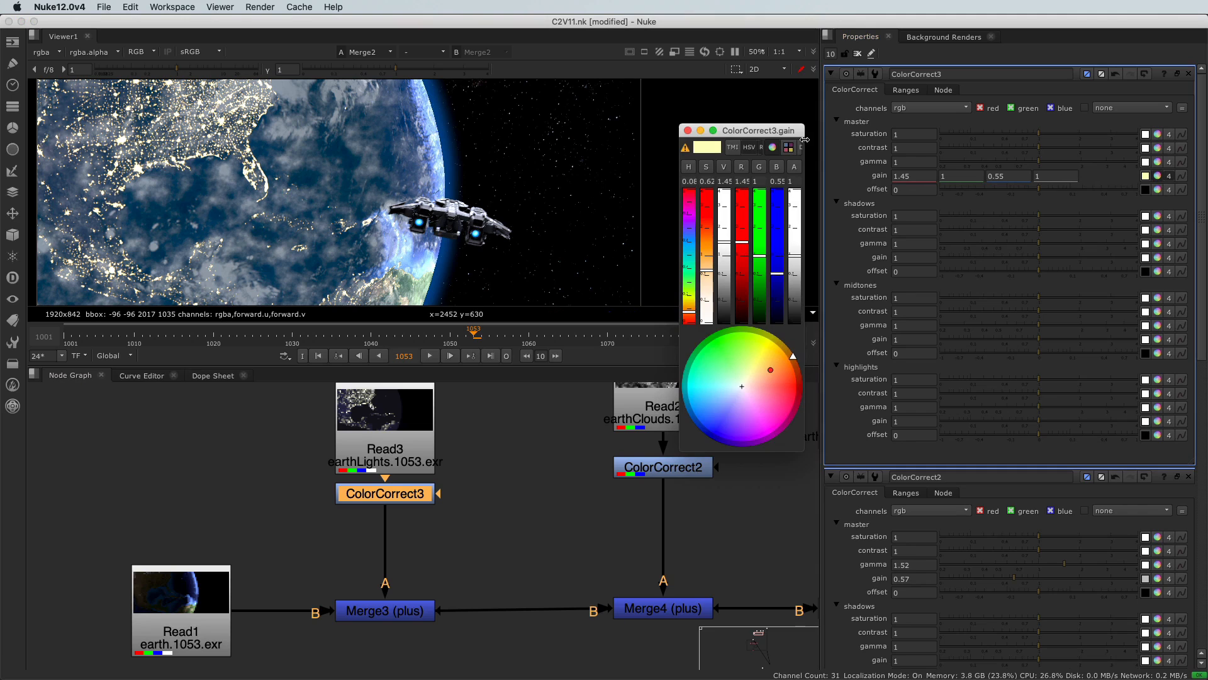
Step: Arrange the ColorCorrect3 gain picker with TMI sliders, then close it and expand the gain wheel
drag(753, 133, 790, 105)
drag(841, 421, 1011, 556)
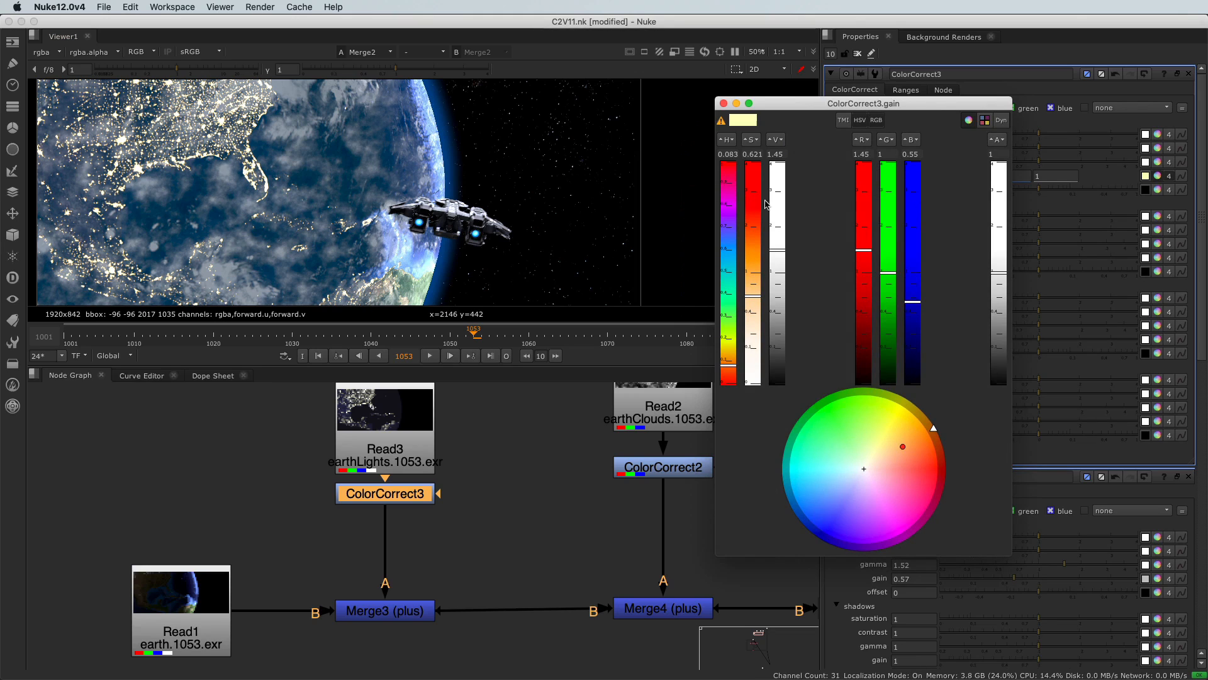
click(843, 120)
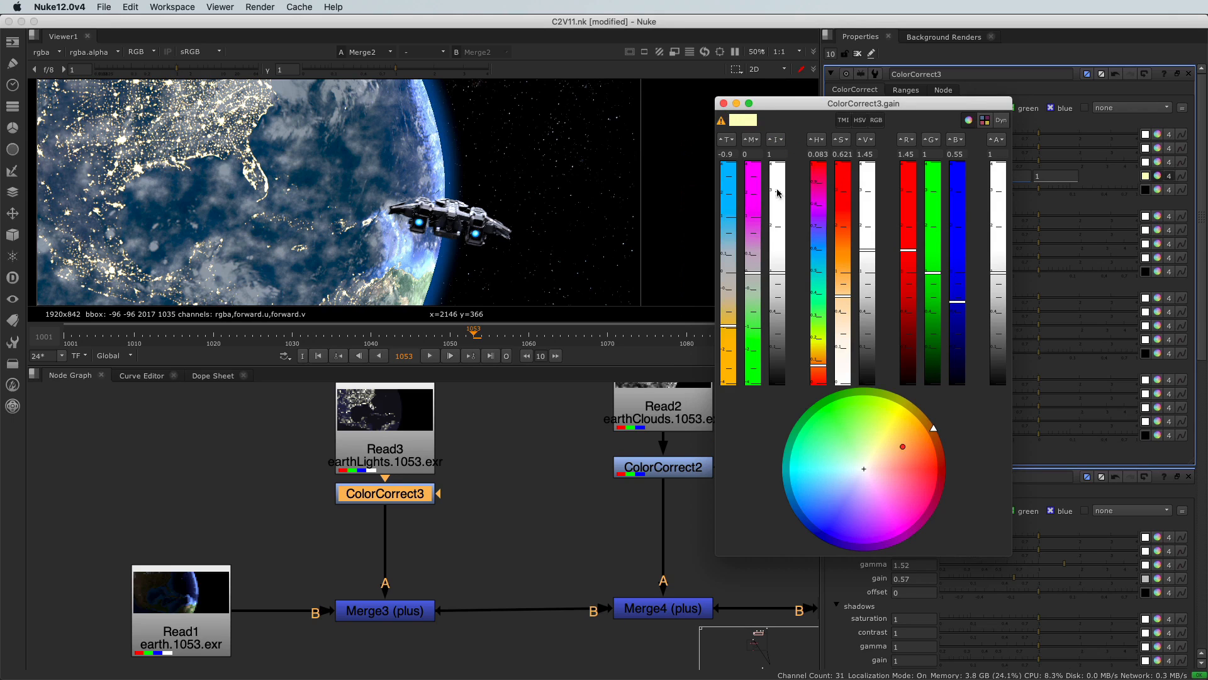
drag(933, 113, 766, 126)
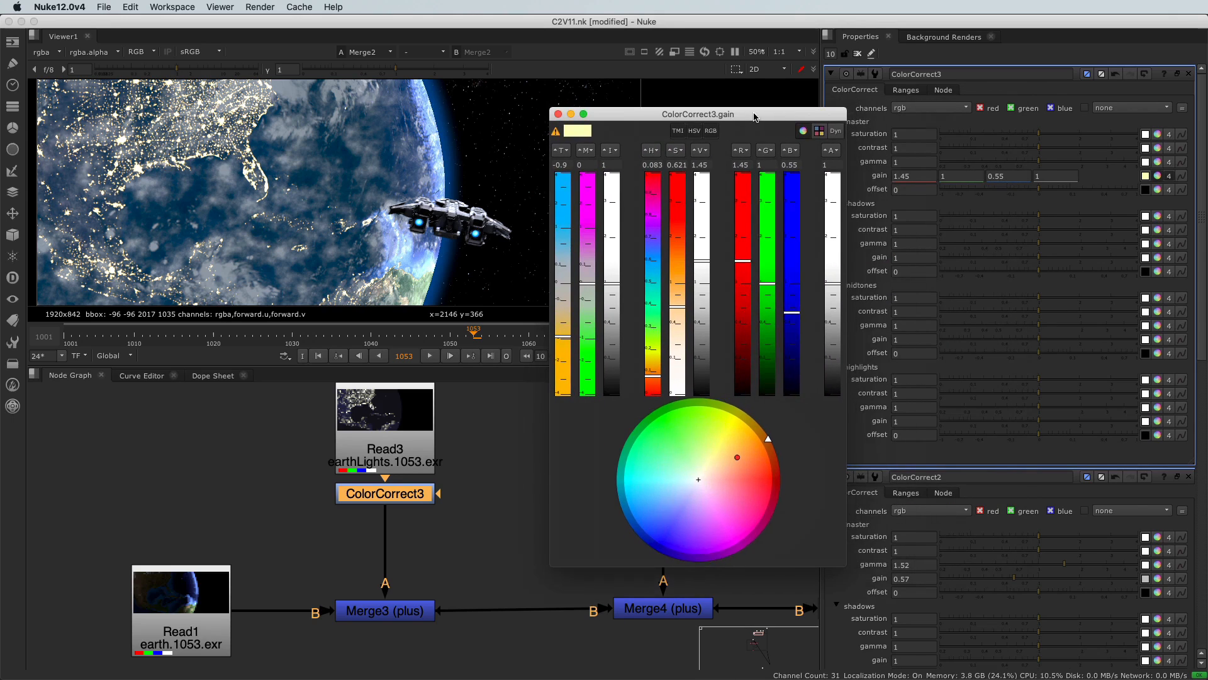
click(1158, 184)
click(1158, 177)
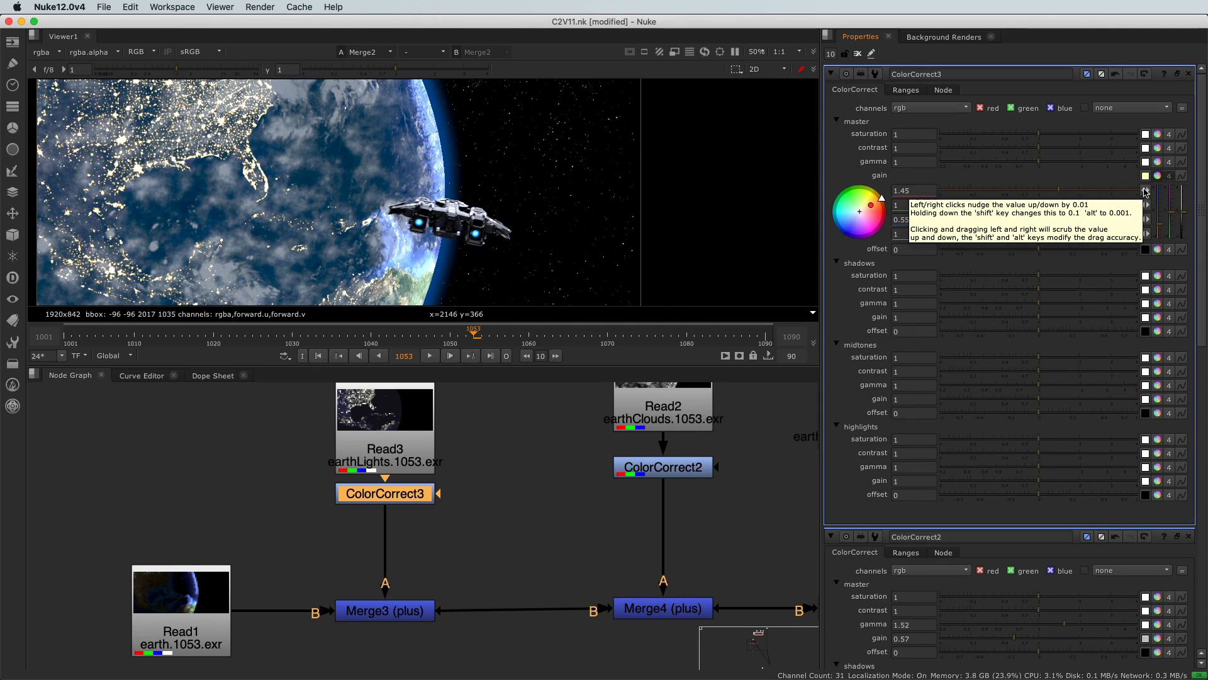
Step: Lower the Merge5 (plus) earthAtmosphere mix from 0.105 to 0.08
scroll(573, 557, down, 5)
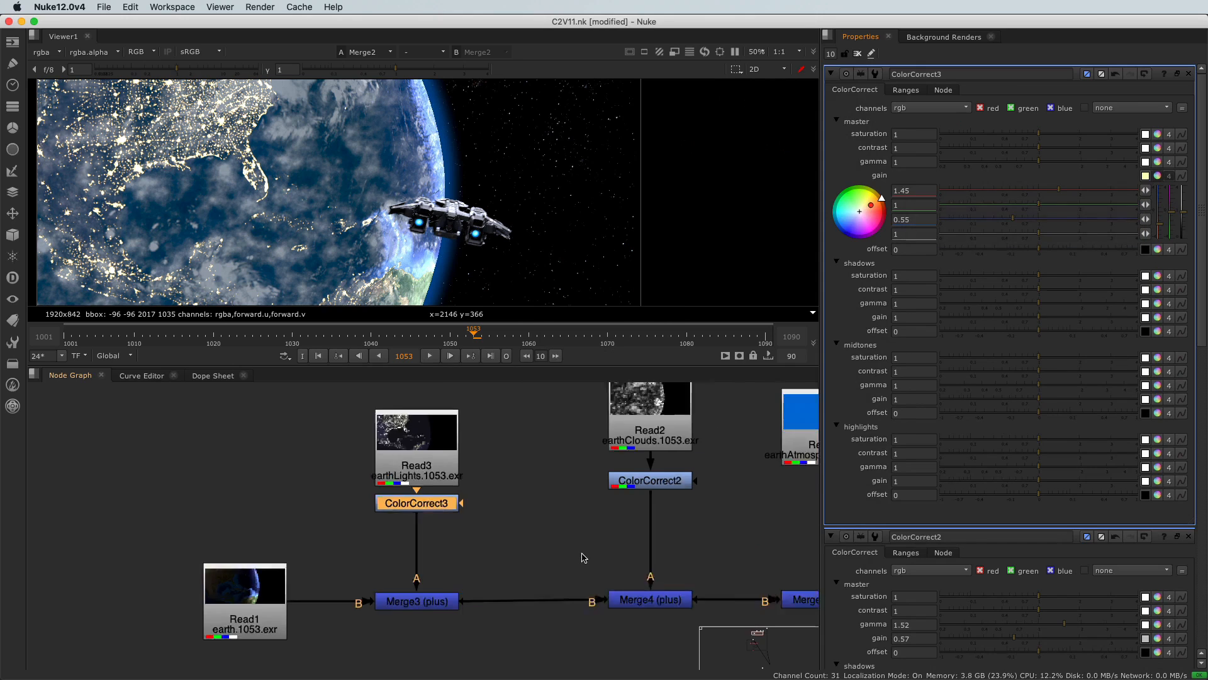
scroll(459, 554, up, 5)
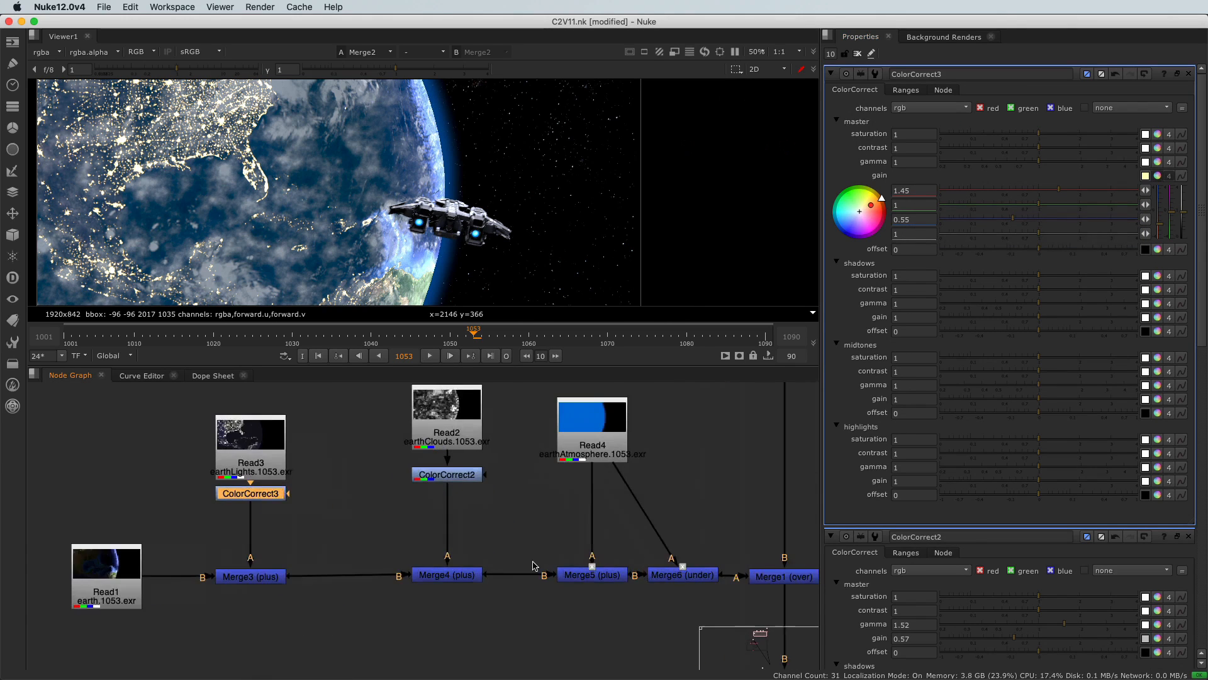
click(580, 577)
double_click(579, 576)
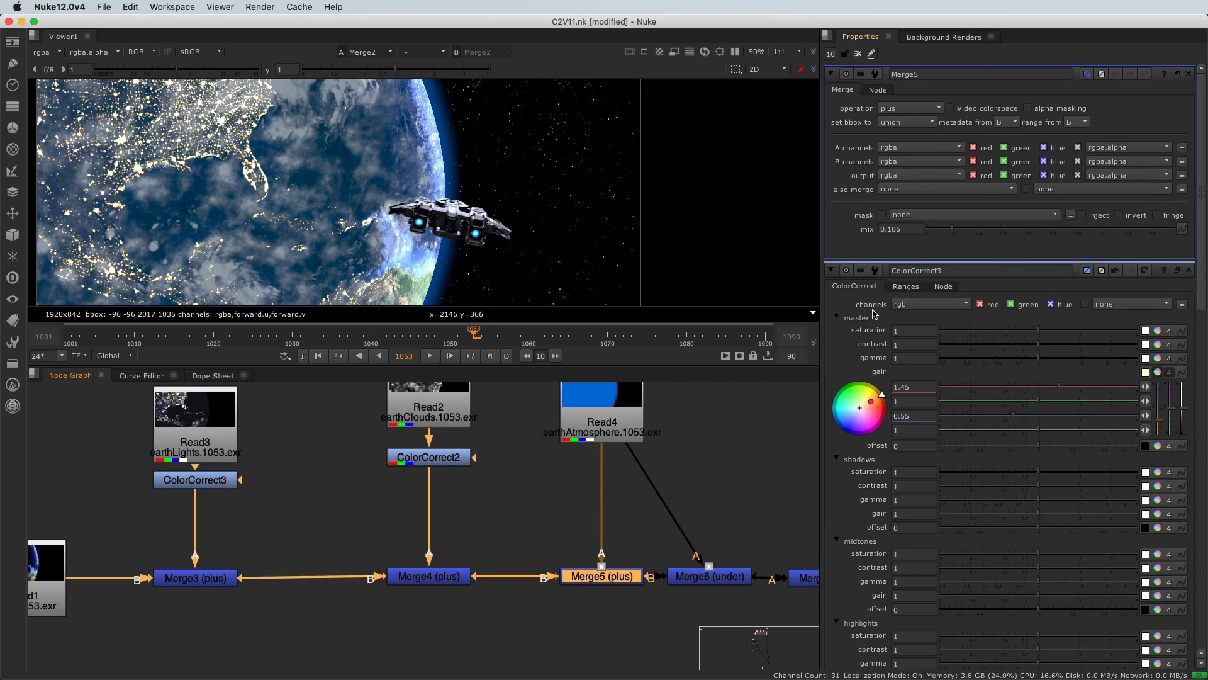
drag(951, 230, 947, 230)
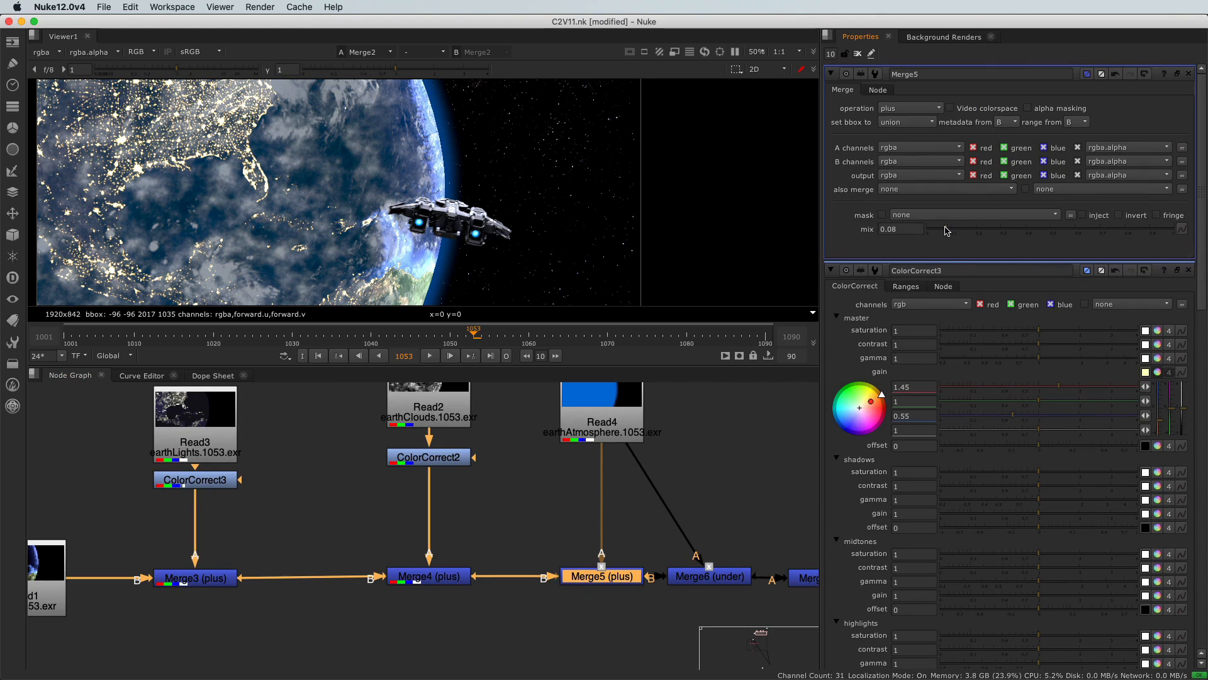
scroll(401, 542, down, 3)
scroll(374, 236, down, 2)
scroll(397, 597, down, 2)
scroll(398, 596, down, 2)
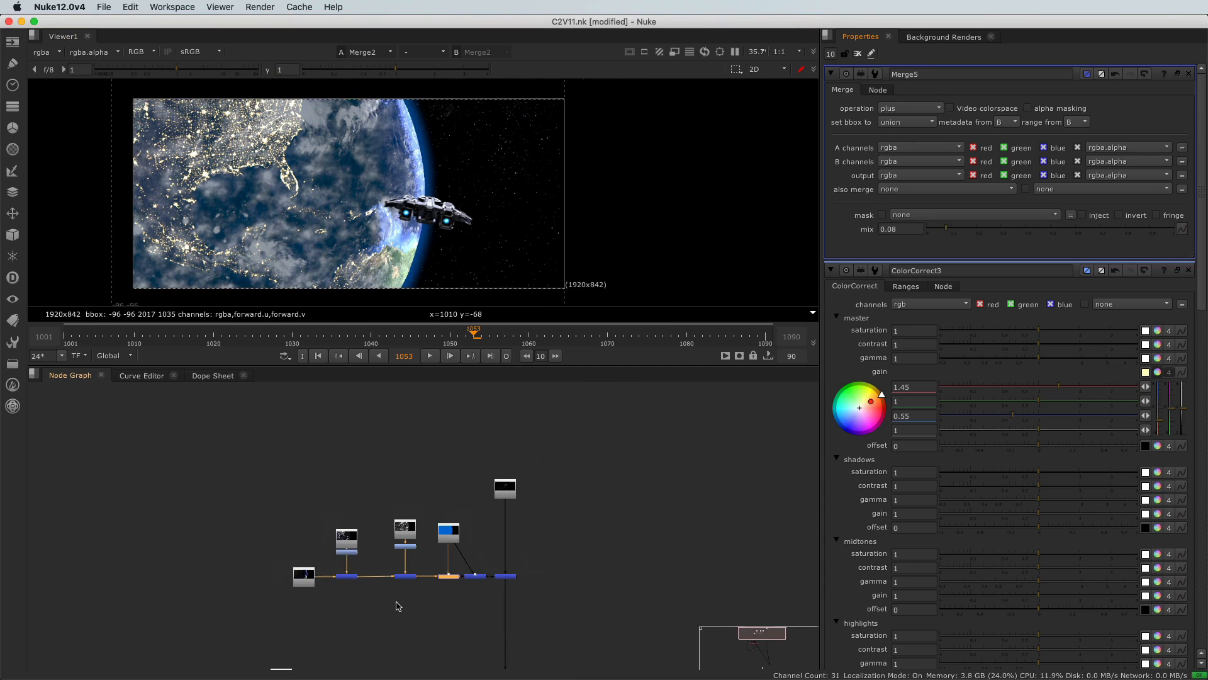
middle_drag(396, 621, 455, 563)
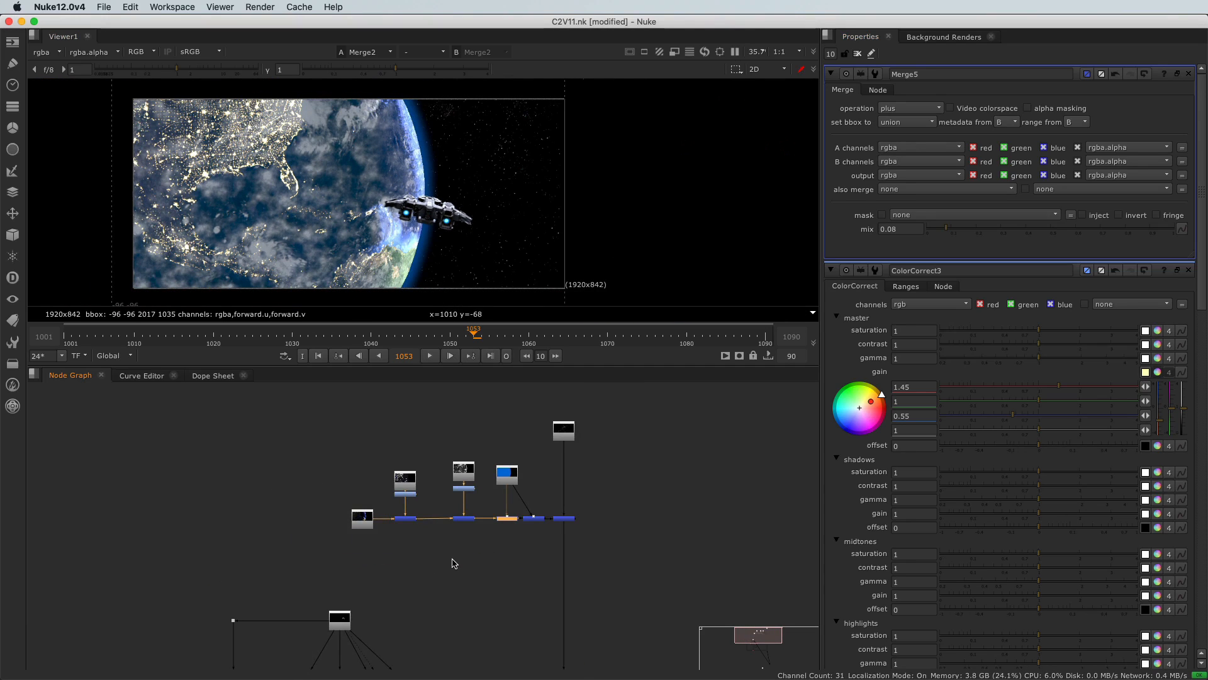
scroll(455, 563, down, 1)
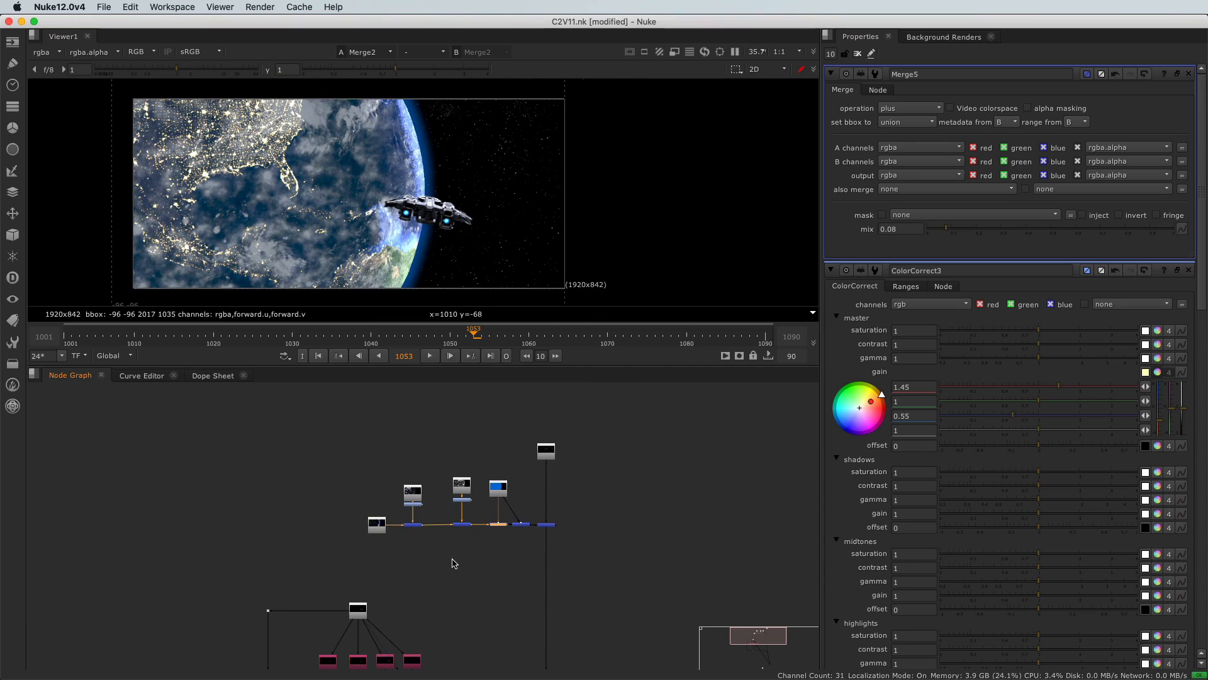